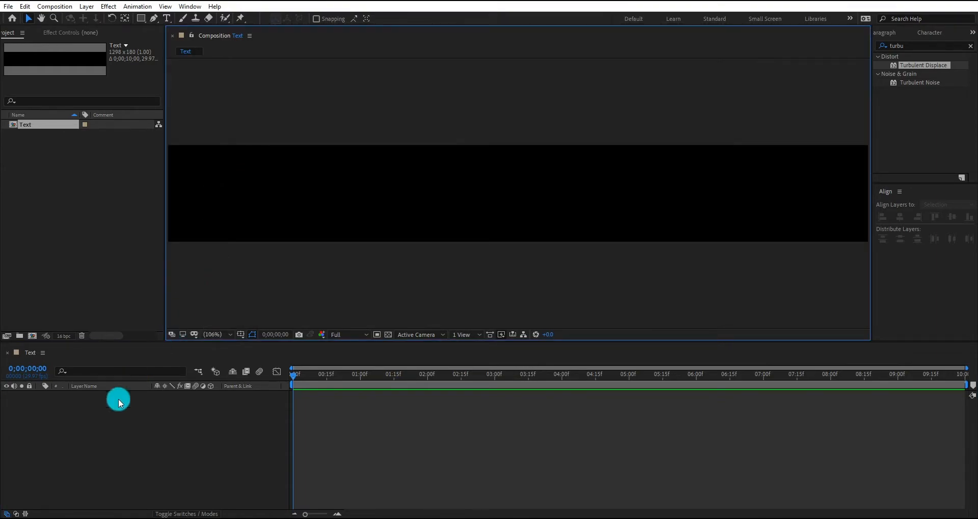
Add a text layer reading "Typography" in the Text composition
{"action": "left_click", "coordinate": [166, 20]}
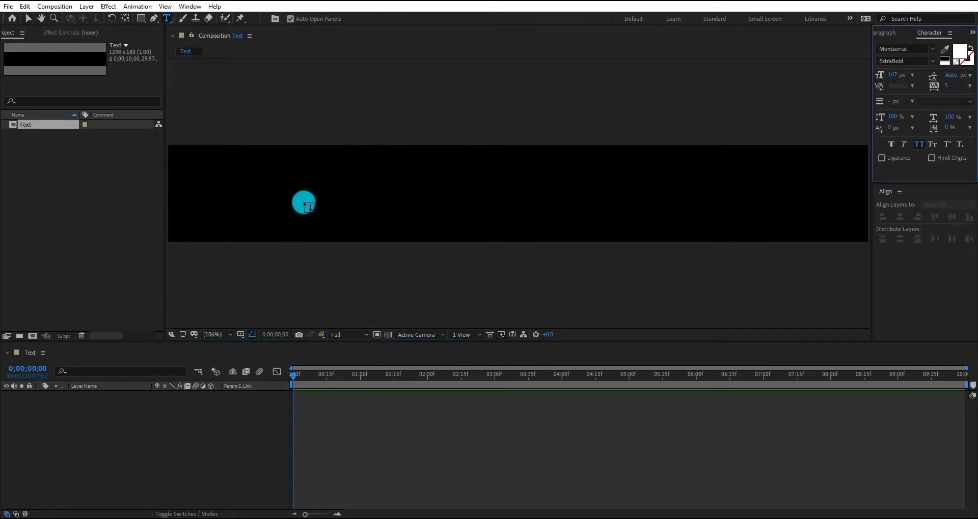
{"action": "left_click", "coordinate": [304, 205]}
{"action": "type", "text": "Typography"}
Center the Typography text layer horizontally and vertically in the composition
{"action": "left_click", "coordinate": [28, 18]}
{"action": "left_click_drag", "start_coordinate": [495, 202], "coordinate": [665, 218]}
{"action": "left_click", "coordinate": [898, 219]}
{"action": "left_click", "coordinate": [950, 218]}
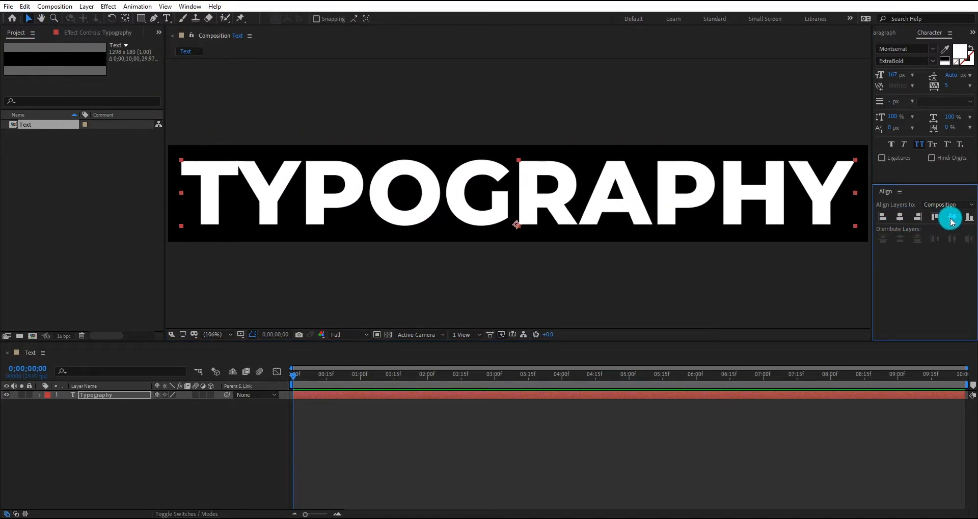
{"action": "left_click", "coordinate": [521, 270]}
Create a new composition named "Text Group", 920 px wide and 1140 px high
{"action": "right_click", "coordinate": [59, 212]}
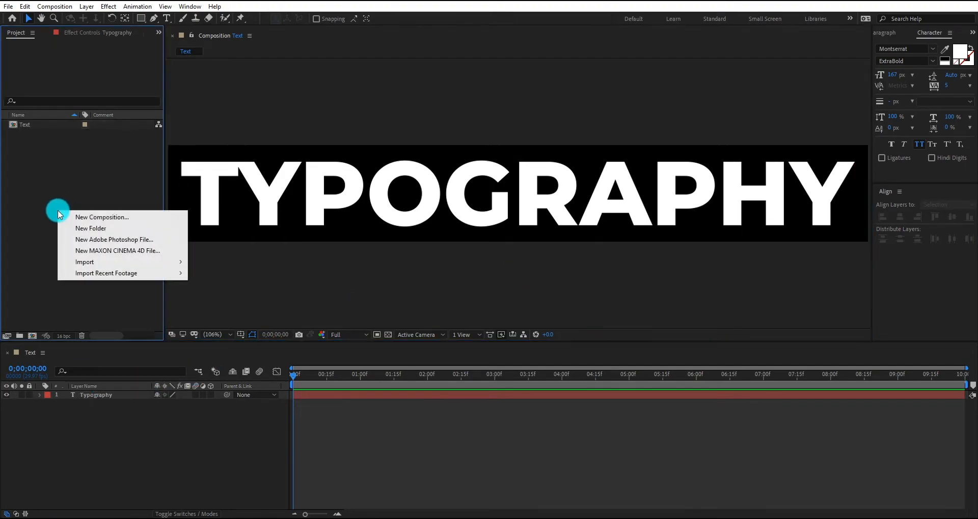
{"action": "left_click", "coordinate": [90, 219]}
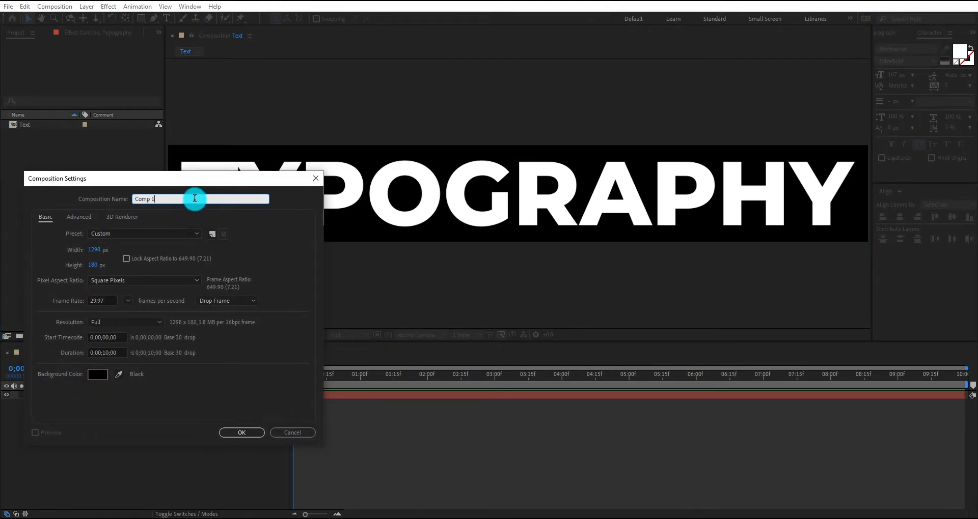
{"action": "key", "text": "ctrl+a"}
{"action": "type", "text": "Tex"}
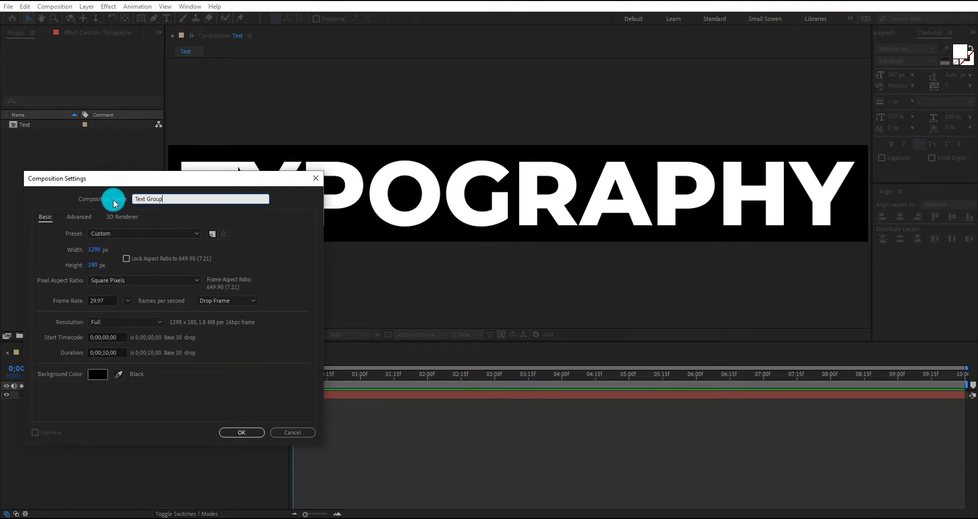
{"action": "left_click", "coordinate": [94, 249]}
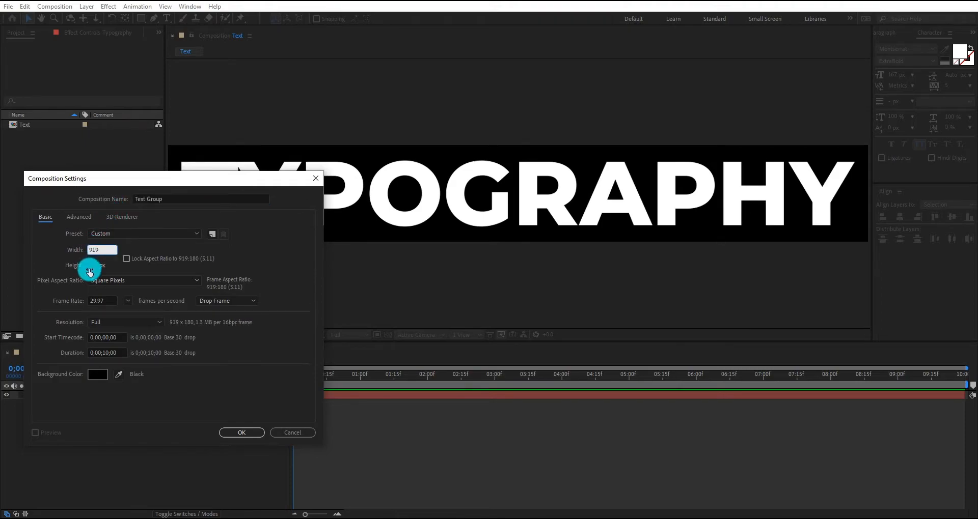
{"action": "left_click", "coordinate": [91, 249]}
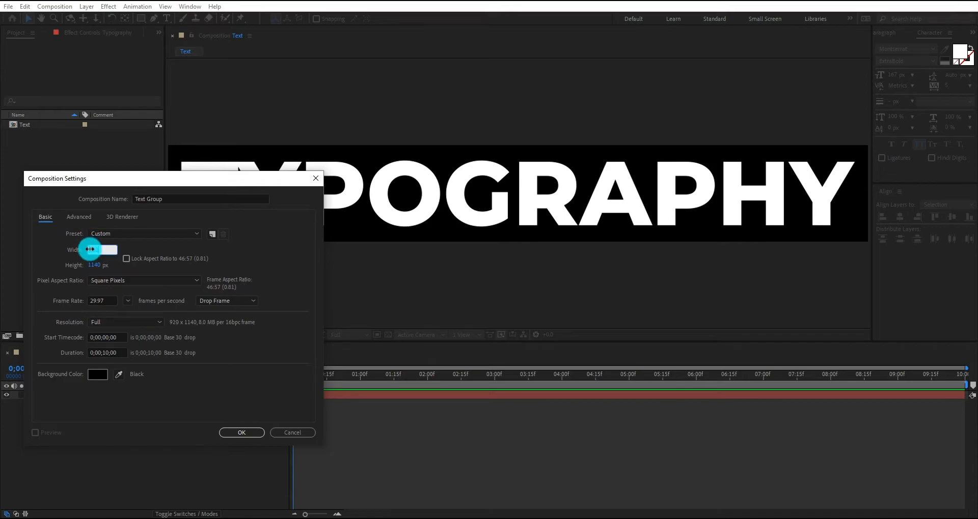
{"action": "left_click", "coordinate": [243, 432]}
Place the Text composition in Text Group, rotated 90° and scaled to 81%
{"action": "left_click_drag", "start_coordinate": [37, 124], "coordinate": [124, 418]}
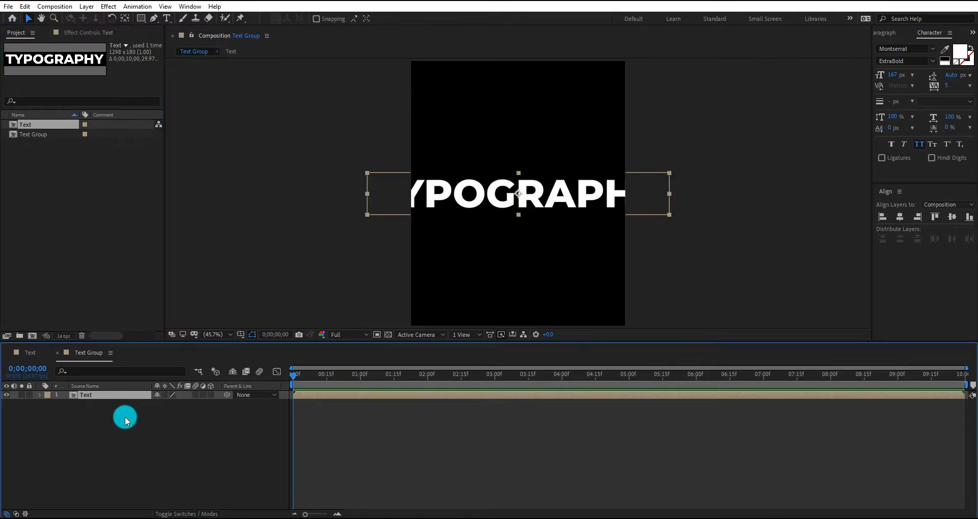
{"action": "key", "text": "r"}
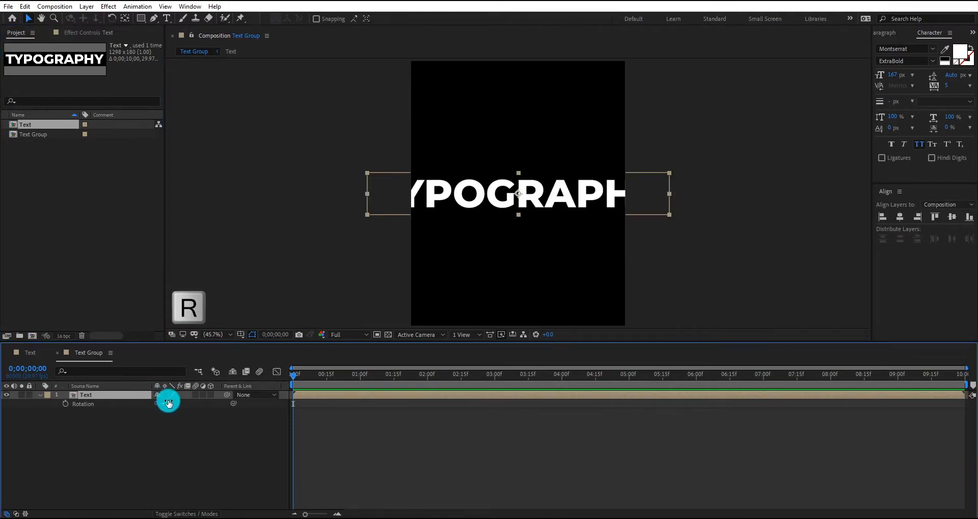
{"action": "left_click_drag", "start_coordinate": [170, 402], "coordinate": [188, 408]}
{"action": "key", "text": "shift+s"}
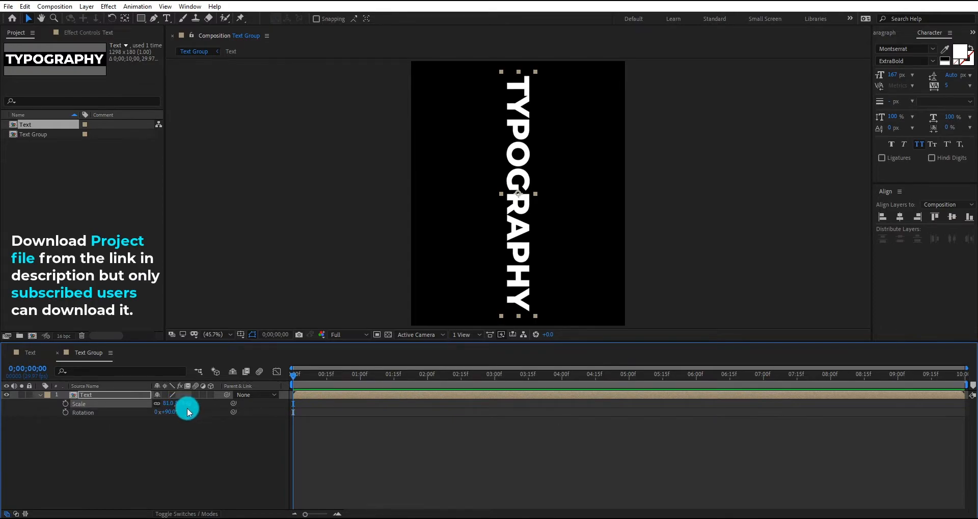
Move the vertical text close to the frame's right edge and center it vertically
{"action": "left_click_drag", "start_coordinate": [525, 204], "coordinate": [602, 205]}
{"action": "left_click", "coordinate": [952, 217]}
{"action": "left_click", "coordinate": [29, 416]}
{"action": "left_click", "coordinate": [40, 395]}
Duplicate the Text layer and shift the lower copy left to form a second column beside the first
{"action": "left_click", "coordinate": [101, 395]}
{"action": "key", "text": "ctrl+d"}
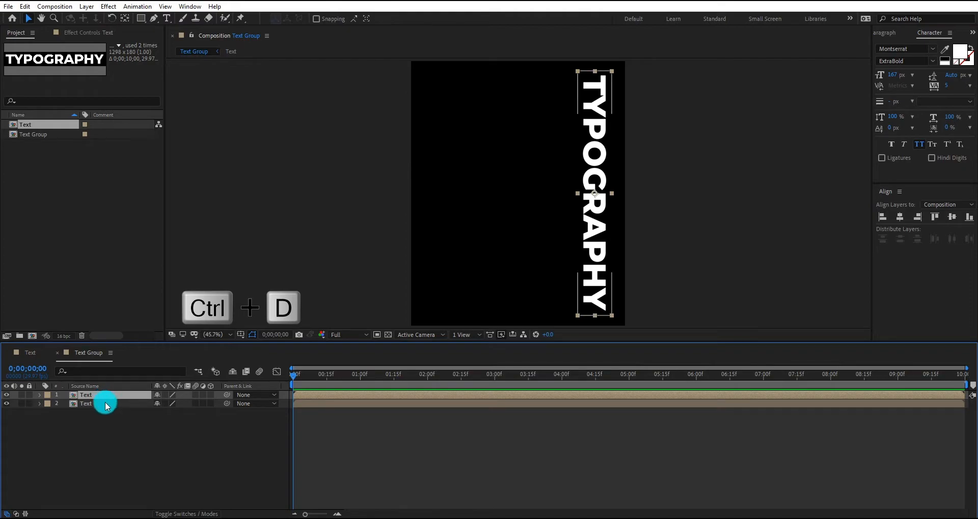
{"action": "left_click", "coordinate": [105, 404]}
{"action": "key", "text": "shift+Left"}
{"action": "key", "text": "shift+Left"}
{"action": "key", "text": "shift+Left"}
{"action": "key", "text": "shift+Left"}
{"action": "key", "text": "shift+Left"}
{"action": "key", "text": "shift+Left"}
{"action": "key", "text": "shift+Left"}
{"action": "key", "text": "shift+Left"}
{"action": "key", "text": "shift+Left"}
{"action": "key", "text": "shift+Left"}
{"action": "key", "text": "shift+Left"}
{"action": "key", "text": "shift+Left"}
{"action": "key", "text": "shift+Left"}
{"action": "key", "text": "shift+Left"}
{"action": "key", "text": "shift+Left"}
{"action": "key", "text": "shift+Left"}
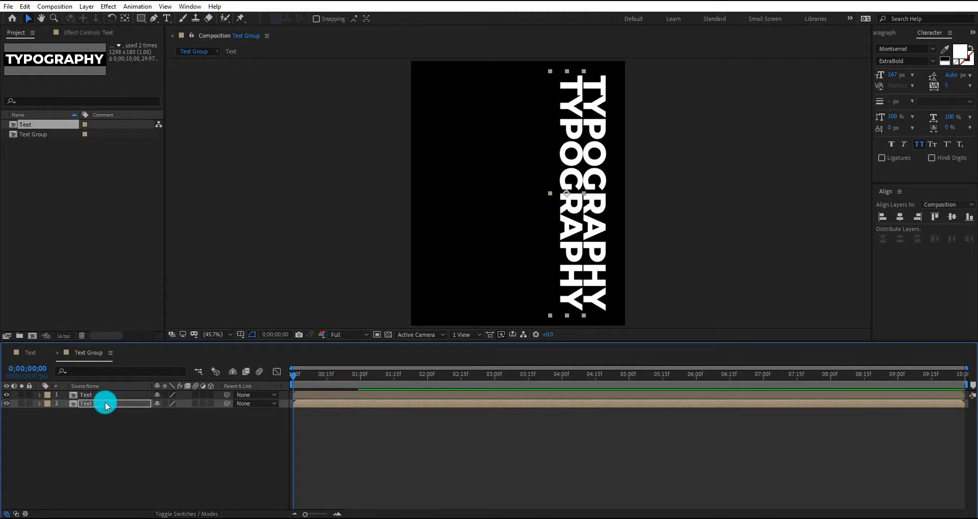
Duplicate both text columns and shift the two lower layers left as a third and fourth column
{"action": "left_click", "coordinate": [596, 224], "text": "shift"}
{"action": "key", "text": "ctrl+d"}
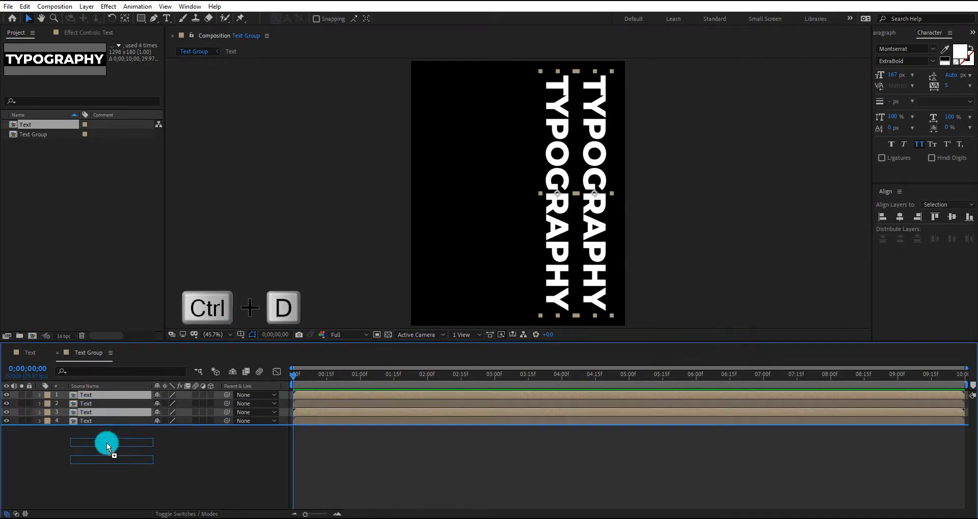
{"action": "key", "text": "shift+Left"}
{"action": "key", "text": "shift+Left"}
{"action": "key", "text": "shift+Left"}
{"action": "key", "text": "shift+Left"}
{"action": "key", "text": "shift+Left"}
{"action": "key", "text": "shift+Left"}
{"action": "key", "text": "shift+Left"}
{"action": "key", "text": "shift+Left"}
{"action": "key", "text": "shift+Left"}
{"action": "key", "text": "shift+Left"}
{"action": "key", "text": "shift+Left"}
{"action": "key", "text": "shift+Left"}
{"action": "key", "text": "shift+Left"}
{"action": "key", "text": "shift+Left"}
{"action": "key", "text": "shift+Left"}
{"action": "key", "text": "shift+Left"}
{"action": "key", "text": "shift+Left"}
{"action": "key", "text": "shift+Left"}
{"action": "key", "text": "shift+Left"}
{"action": "key", "text": "shift+Left"}
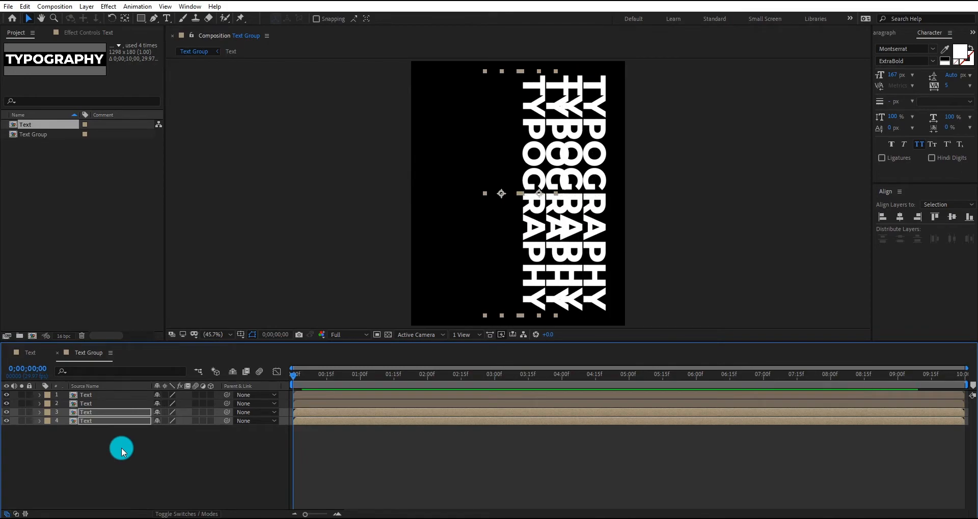
{"action": "key", "text": "shift+Left"}
{"action": "key", "text": "shift+Left"}
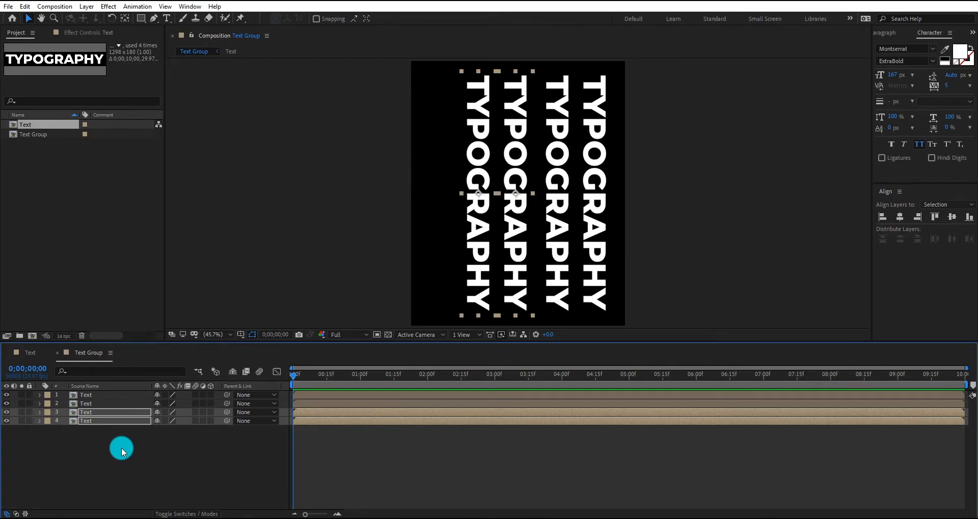
Nudge the third and fourth columns back to the right so their gap to the second column matches
{"action": "key", "text": "shift+Right"}
{"action": "key", "text": "shift+Right"}
{"action": "key", "text": "shift+Right"}
{"action": "key", "text": "shift+Right"}
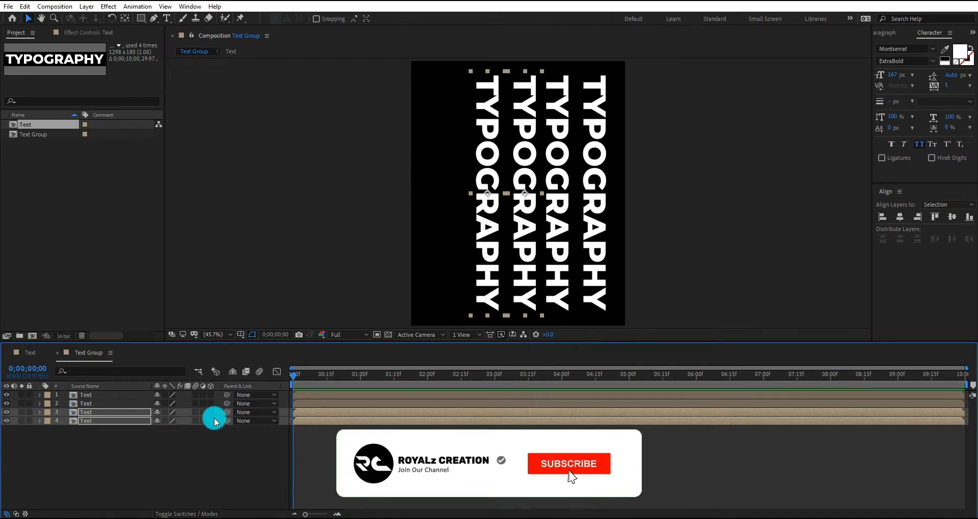
{"action": "left_click", "coordinate": [565, 220], "text": "shift"}
{"action": "left_click", "coordinate": [559, 223], "text": "shift"}
{"action": "key", "text": "Left"}
{"action": "key", "text": "Left"}
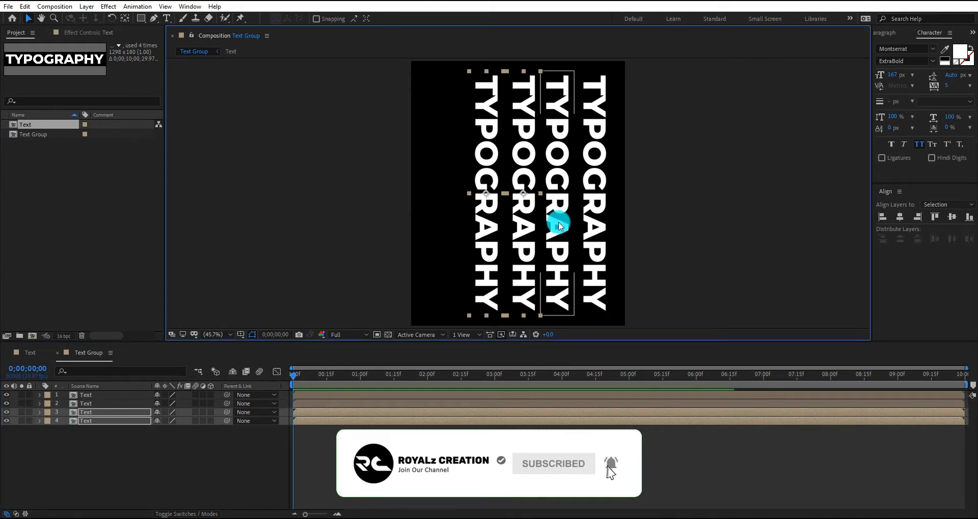
{"action": "left_click", "coordinate": [463, 270]}
{"action": "left_click", "coordinate": [581, 205]}
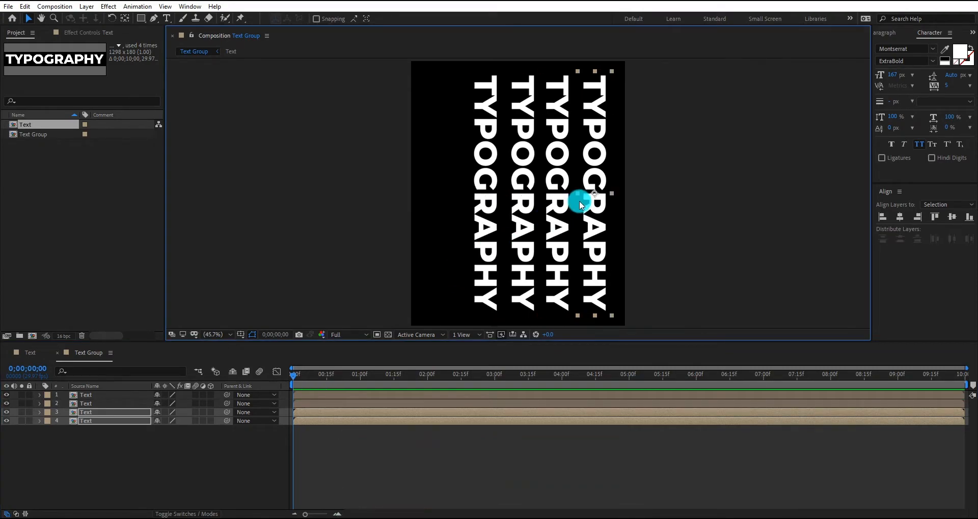
Duplicate the leftmost text column and shift the bottom layer left as a fifth column
{"action": "left_click", "coordinate": [103, 421]}
{"action": "key", "text": "ctrl+d"}
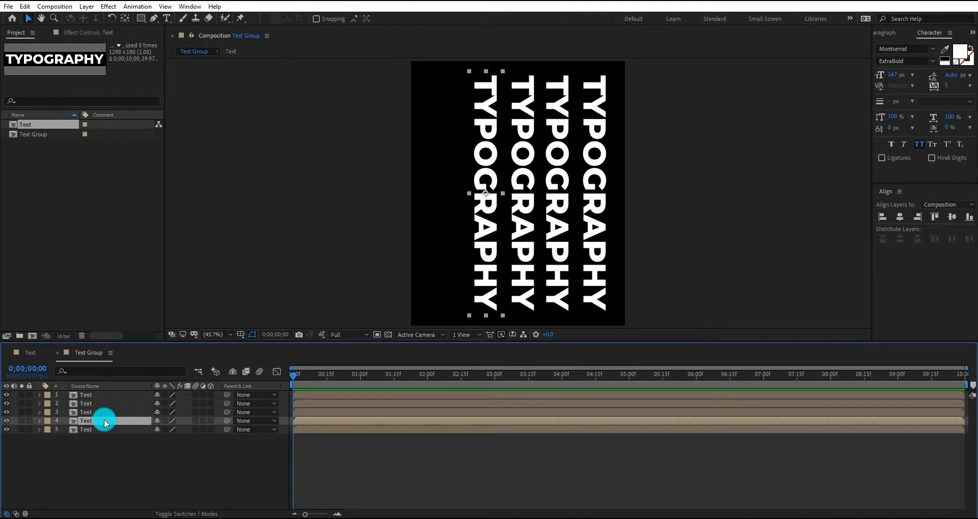
{"action": "left_click", "coordinate": [106, 429]}
{"action": "key", "text": "shift+Left"}
{"action": "key", "text": "shift+Left"}
{"action": "key", "text": "shift+Left"}
{"action": "key", "text": "shift+Left"}
{"action": "key", "text": "shift+Left"}
{"action": "key", "text": "shift+Left"}
{"action": "key", "text": "shift+Left"}
{"action": "key", "text": "shift+Left"}
{"action": "key", "text": "shift+Left"}
{"action": "key", "text": "shift+Left"}
{"action": "key", "text": "shift+Left"}
{"action": "key", "text": "shift+Left"}
{"action": "key", "text": "shift+Left"}
{"action": "key", "text": "shift+Left"}
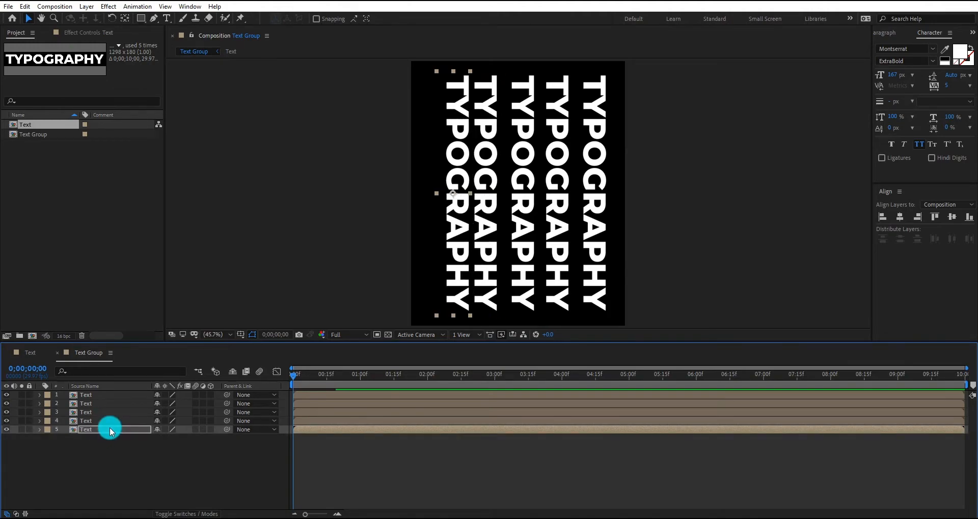
Nudge the fifth column slightly right to match the spacing of the other columns
{"action": "left_click", "coordinate": [493, 224], "text": "shift"}
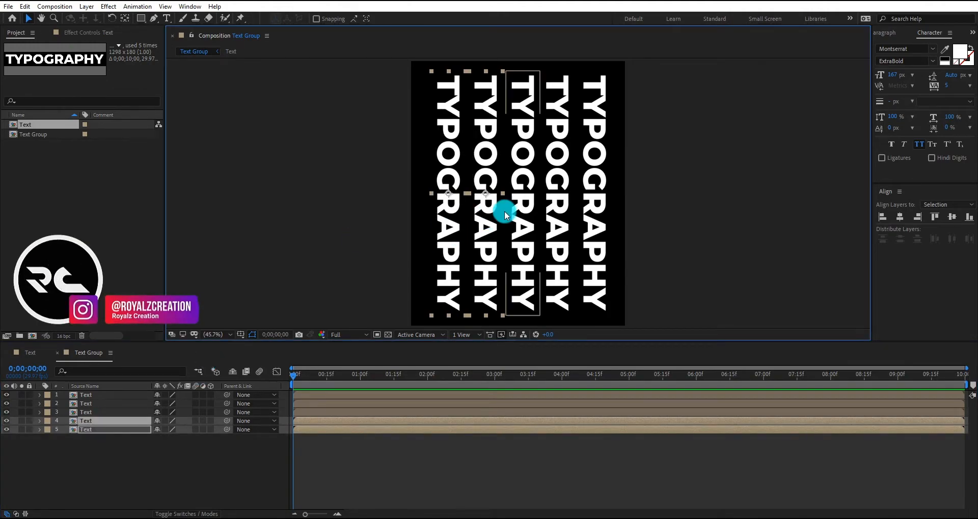
{"action": "left_click", "coordinate": [491, 215], "text": "shift"}
{"action": "key", "text": "Right"}
{"action": "key", "text": "Right"}
{"action": "key", "text": "Right"}
Select all five text columns, distribute them evenly horizontally and center them as a group in the composition
{"action": "left_click", "coordinate": [582, 207]}
{"action": "left_click", "coordinate": [558, 204], "text": "shift"}
{"action": "left_click", "coordinate": [522, 204], "text": "shift"}
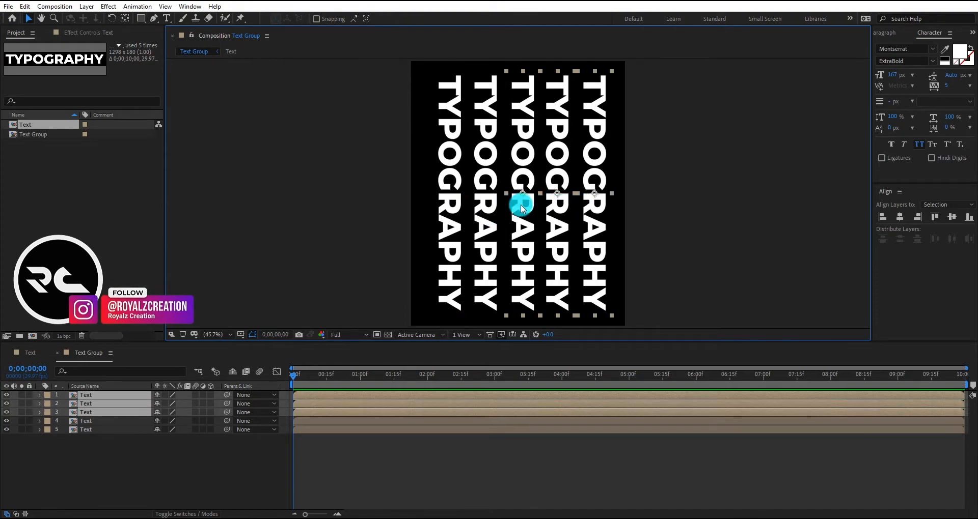
{"action": "left_click", "coordinate": [485, 203], "text": "shift"}
{"action": "left_click", "coordinate": [449, 203], "text": "shift"}
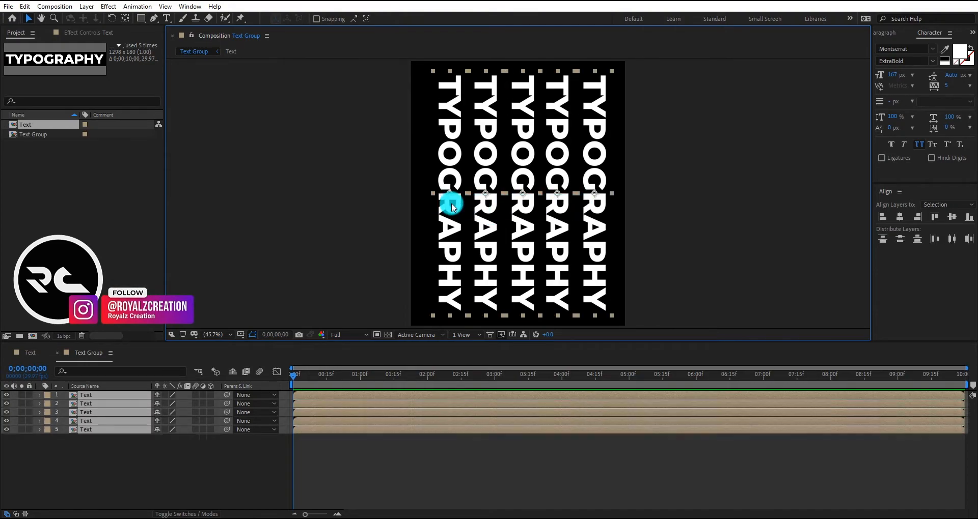
{"action": "left_click", "coordinate": [953, 241]}
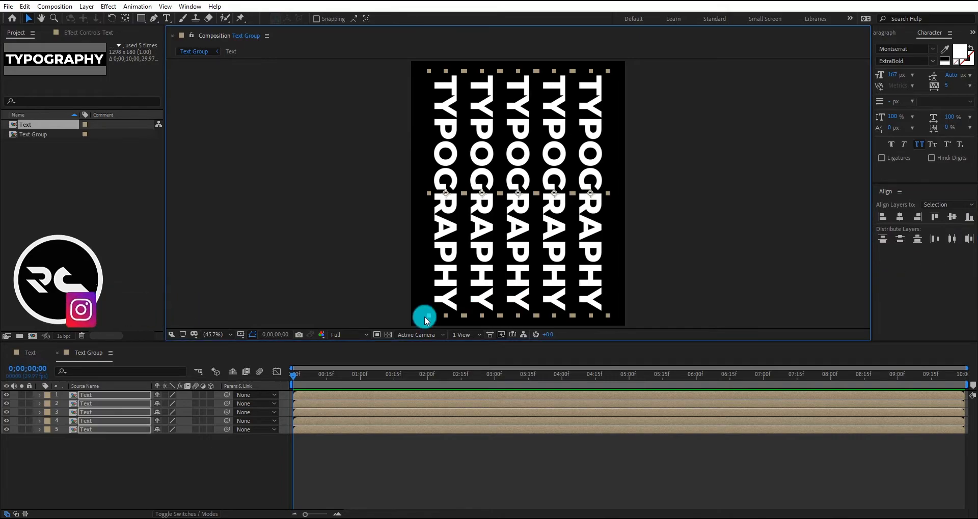
{"action": "left_click", "coordinate": [106, 448]}
Create a new composition named "Animation" using the HDTV 1080 29.97 preset
{"action": "left_click", "coordinate": [67, 227]}
{"action": "right_click", "coordinate": [59, 188]}
{"action": "left_click", "coordinate": [82, 196]}
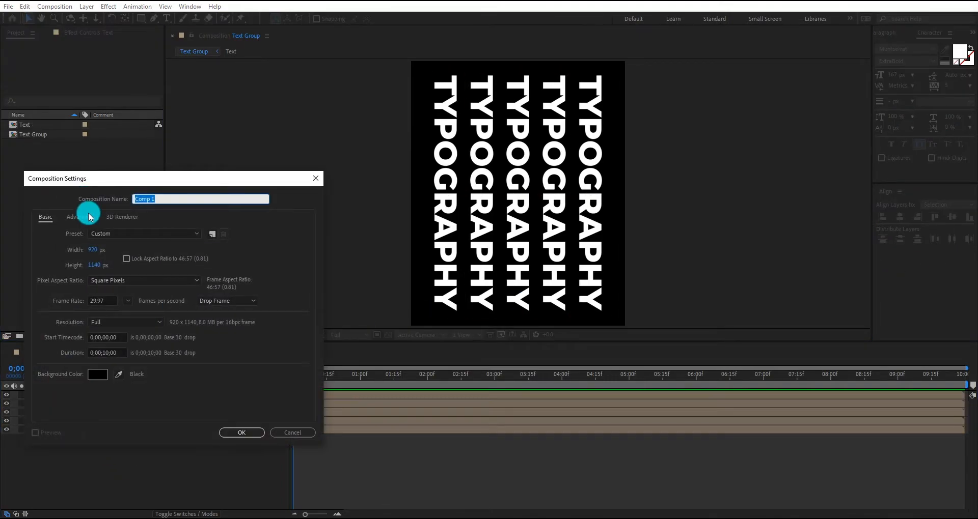
{"action": "left_click", "coordinate": [125, 234]}
{"action": "scroll", "coordinate": [167, 481], "scroll_direction": "down", "scroll_amount": 3}
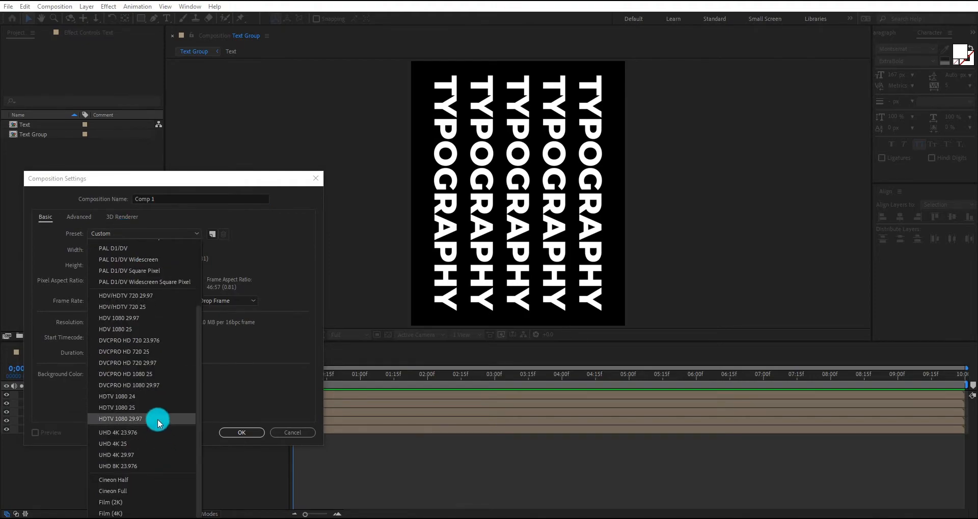
{"action": "left_click", "coordinate": [158, 423]}
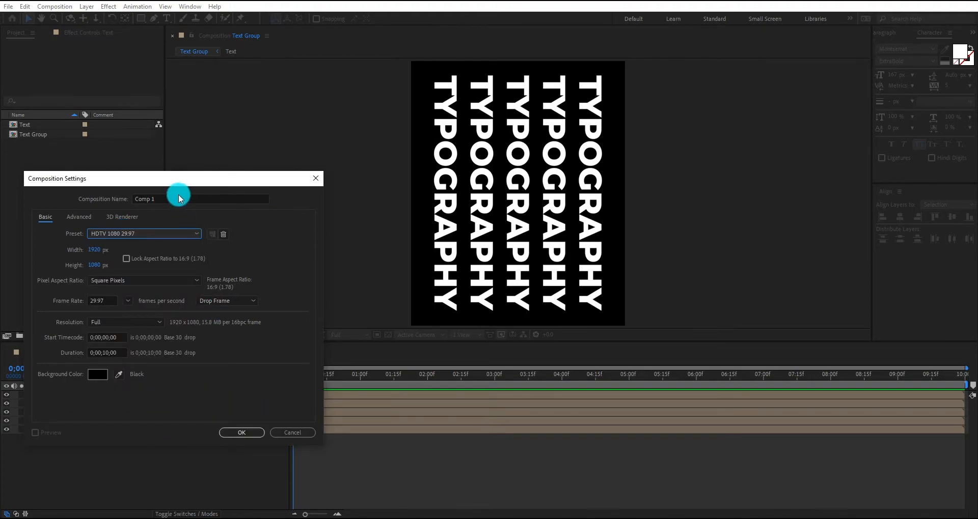
{"action": "left_click_drag", "start_coordinate": [178, 197], "coordinate": [79, 203]}
{"action": "type", "text": "Animation"}
{"action": "key", "text": "Return"}
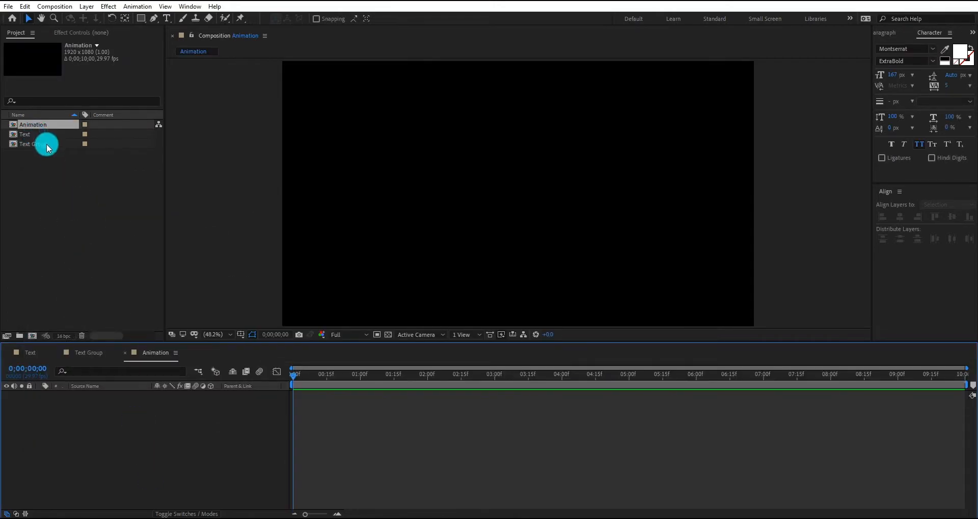
Place the Text Group composition in Animation and set its rotation to 270°
{"action": "left_click_drag", "start_coordinate": [49, 149], "coordinate": [158, 390]}
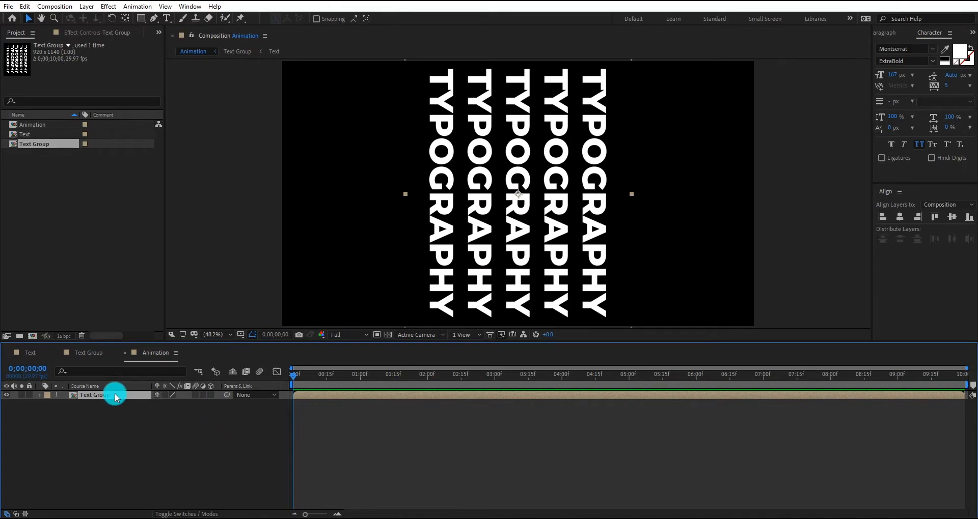
{"action": "key", "text": "r"}
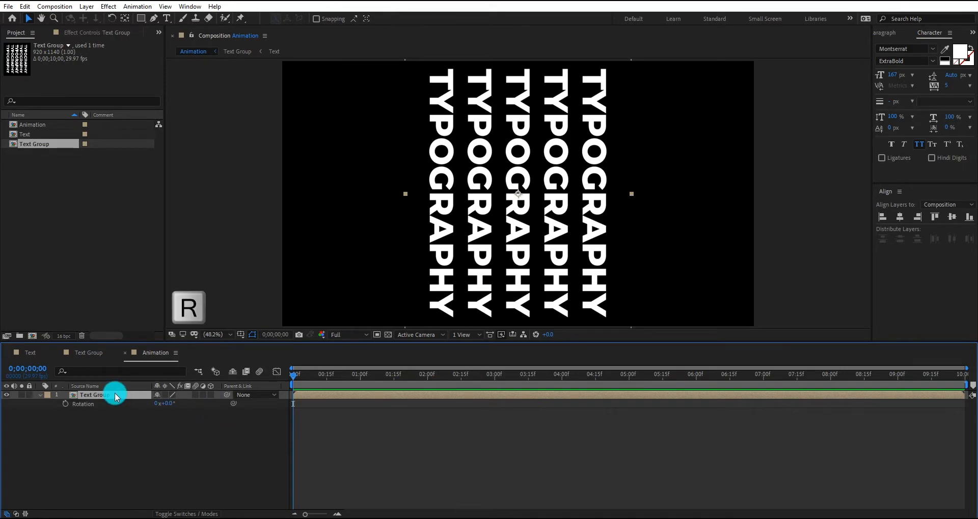
{"action": "left_click", "coordinate": [165, 403]}
{"action": "type", "text": "270"}
{"action": "key", "text": "Return"}
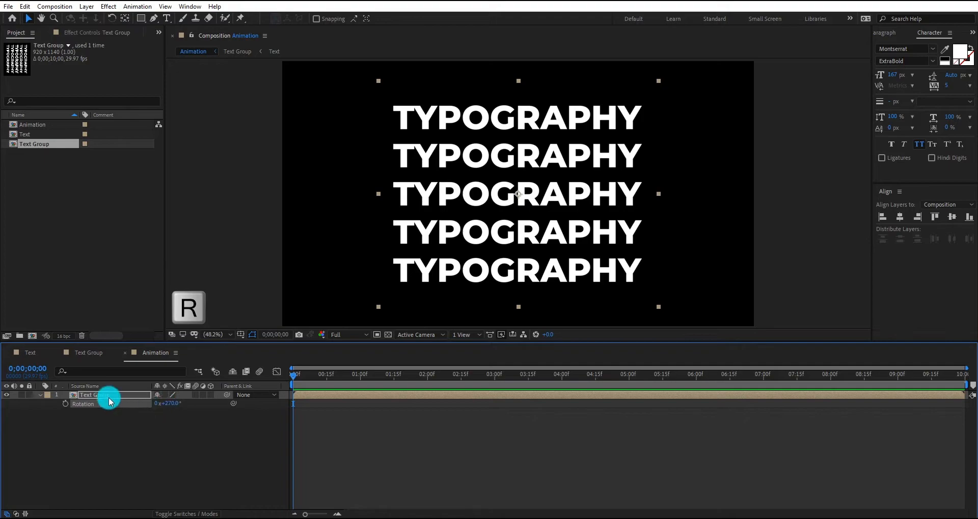
Find the CC Cylinder effect and apply it to the Text Group layer
{"action": "left_click", "coordinate": [972, 32]}
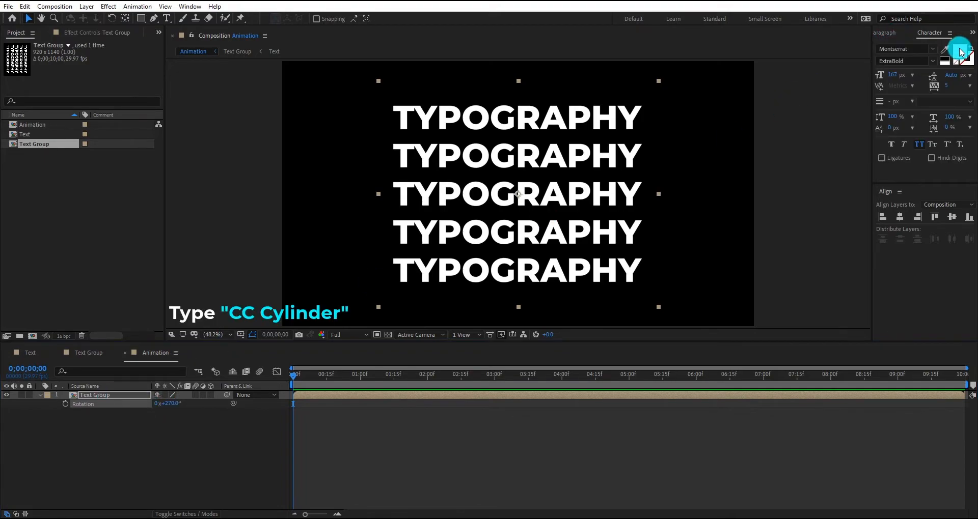
{"action": "left_click", "coordinate": [951, 44]}
{"action": "left_click_drag", "start_coordinate": [936, 46], "coordinate": [859, 51]}
{"action": "type", "text": "CC Cylin"}
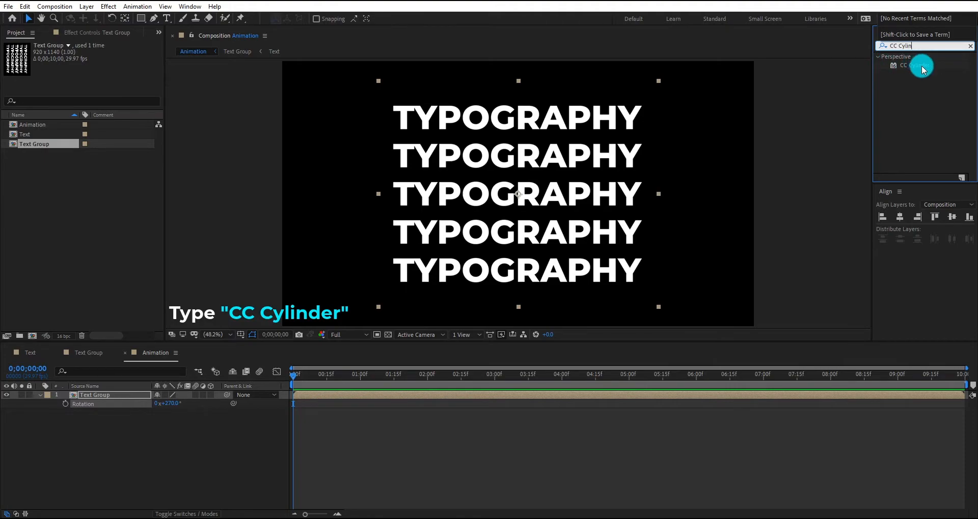
{"action": "double_click", "coordinate": [911, 65]}
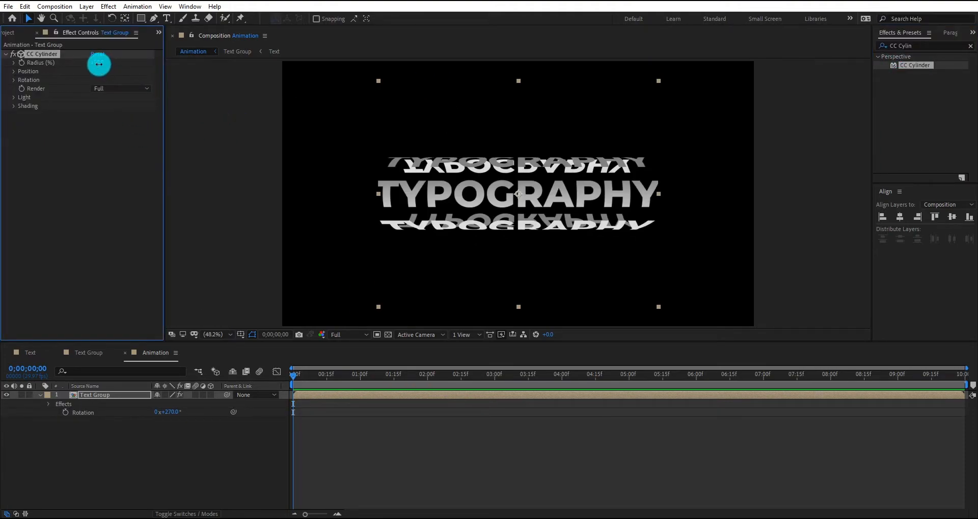
Set the CC Cylinder radius to 120% and expand the effect's rotation settings
{"action": "left_click_drag", "start_coordinate": [98, 64], "coordinate": [109, 63]}
{"action": "left_click", "coordinate": [14, 80]}
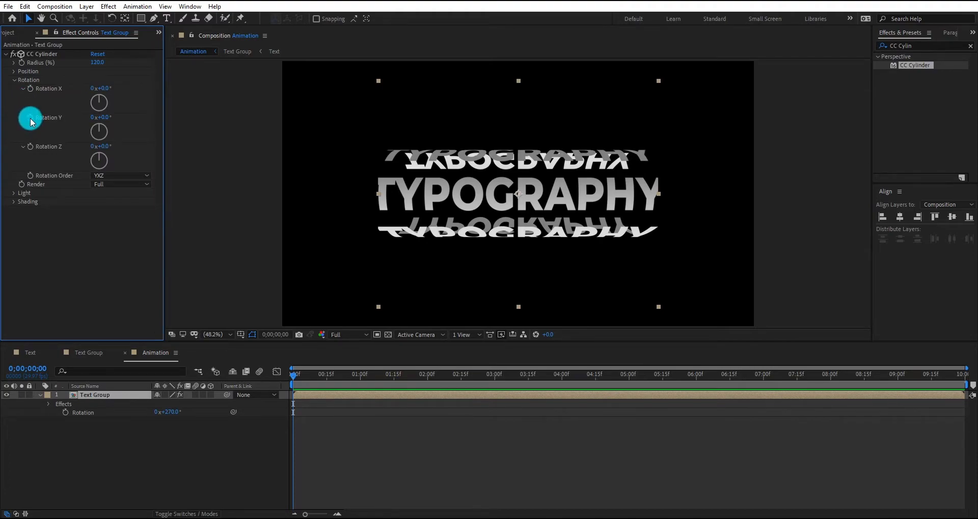
Keyframe the CC Cylinder's Rotation Y from 0° at the first frame to 1x+220° at the last frame and preview the spin
{"action": "left_click", "coordinate": [30, 119]}
{"action": "left_click_drag", "start_coordinate": [297, 381], "coordinate": [973, 403]}
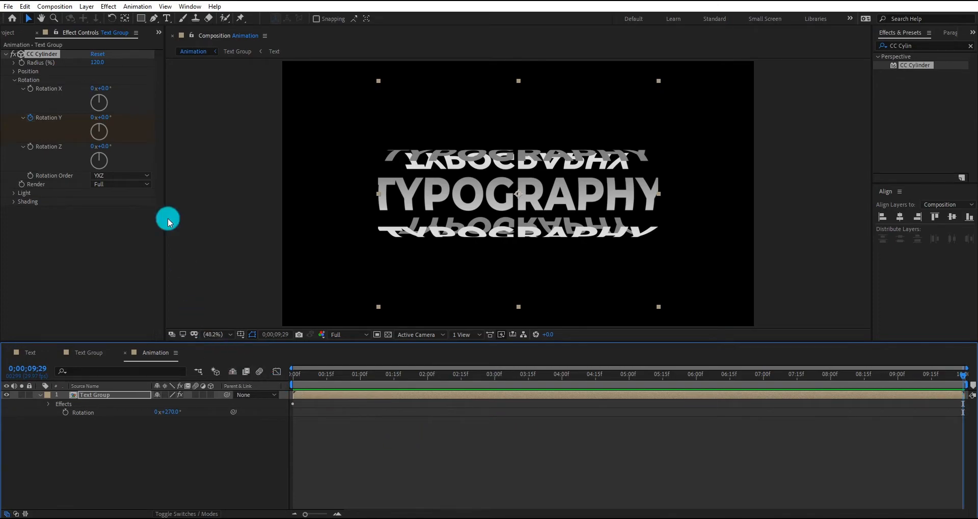
{"action": "left_click", "coordinate": [107, 118]}
{"action": "type", "text": "220"}
{"action": "key", "text": "Return"}
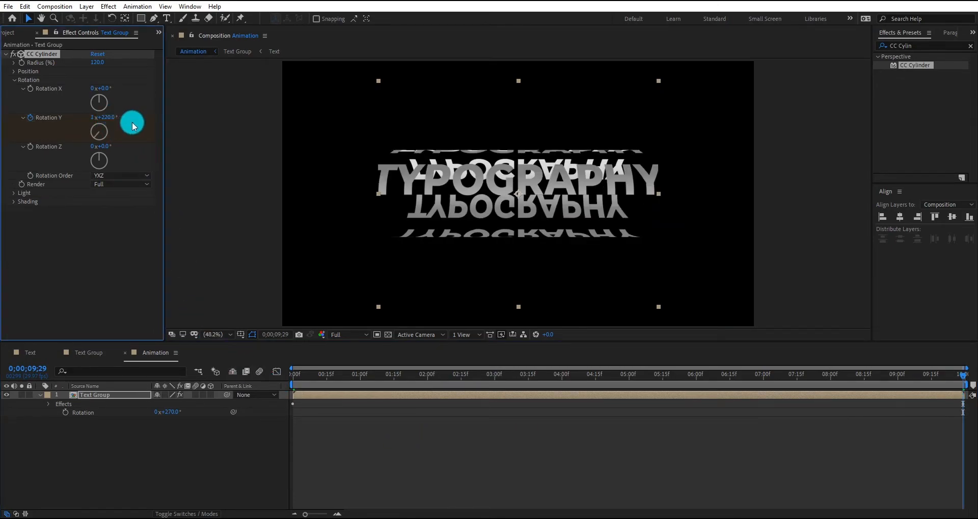
{"action": "left_click_drag", "start_coordinate": [299, 376], "coordinate": [271, 380]}
{"action": "key", "text": "space"}
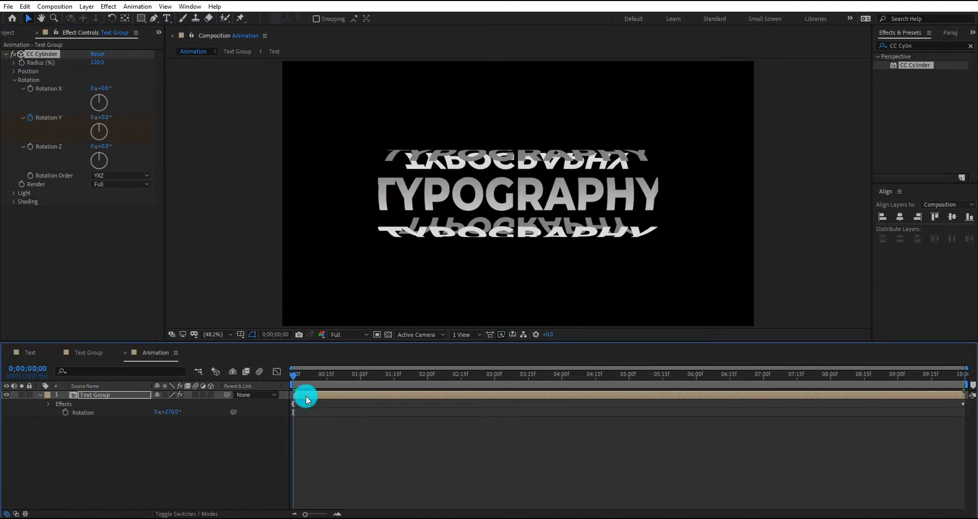
{"action": "key", "text": "space"}
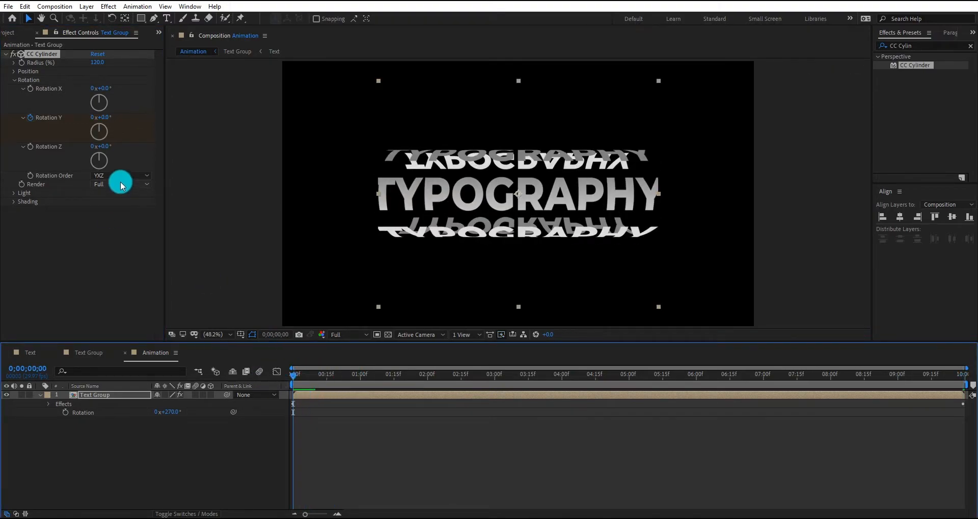
Set the CC Cylinder render to Outside and move the Text Group layer to the upper part of the composition, centred horizontally
{"action": "left_click", "coordinate": [115, 184]}
{"action": "left_click", "coordinate": [130, 206]}
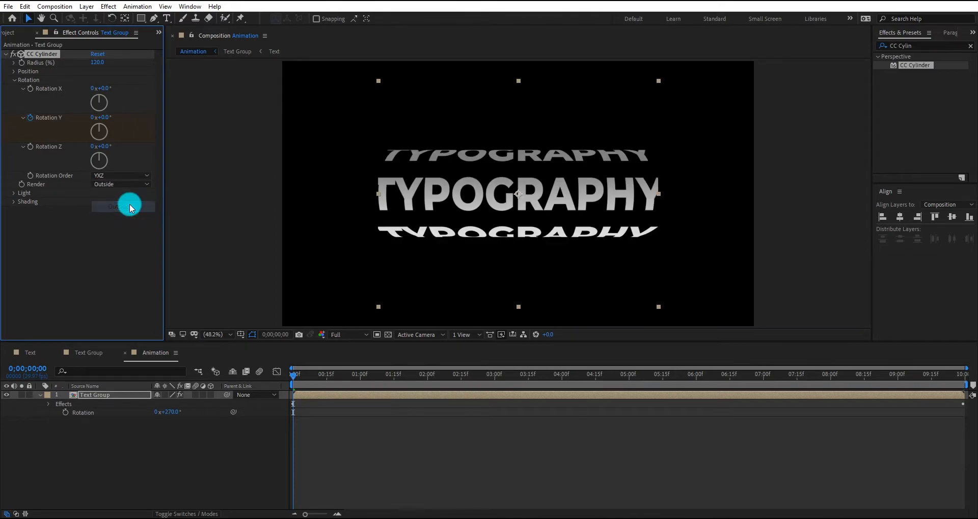
{"action": "left_click", "coordinate": [317, 382]}
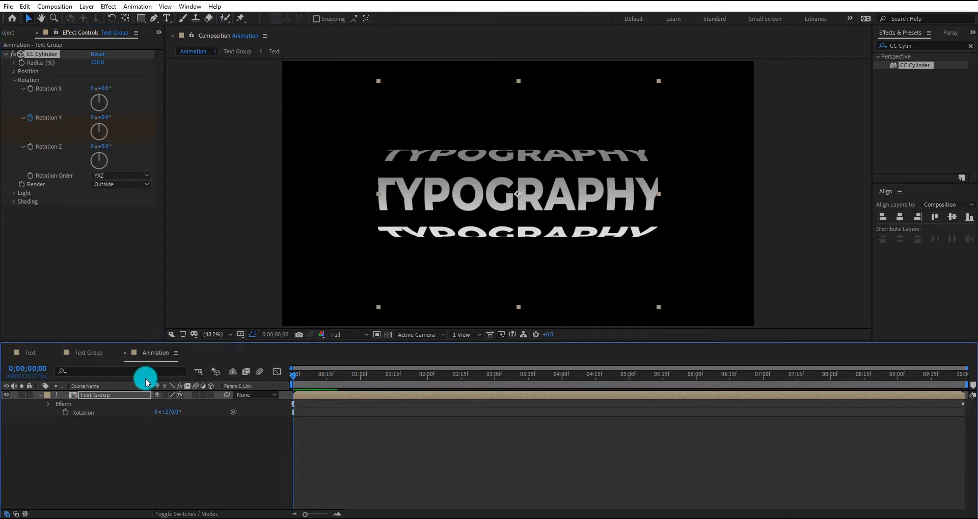
{"action": "left_click_drag", "start_coordinate": [525, 194], "coordinate": [530, 110]}
{"action": "left_click", "coordinate": [899, 217]}
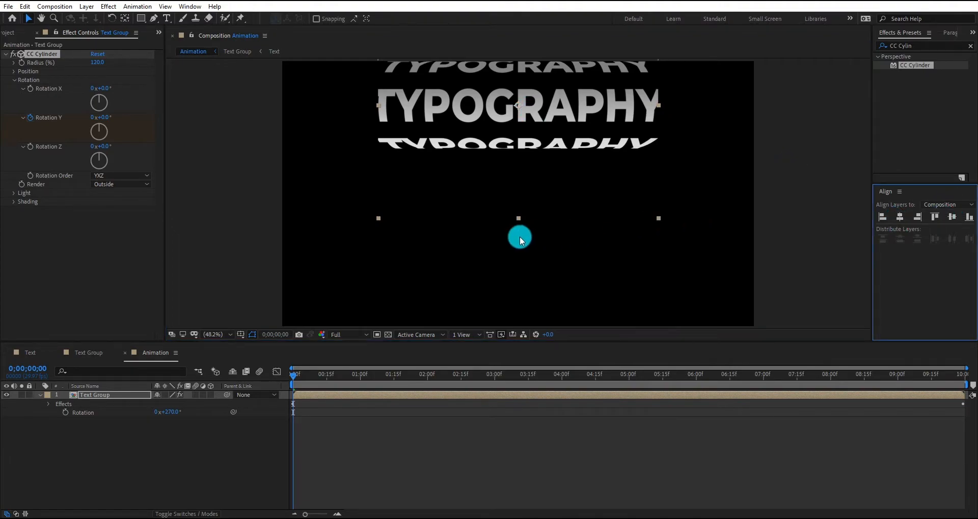
Duplicate the Text Group layer and place the lower-stacked copy beneath the original in the frame with its rotation set to 90°
{"action": "left_click", "coordinate": [86, 394]}
{"action": "key", "text": "ctrl+d"}
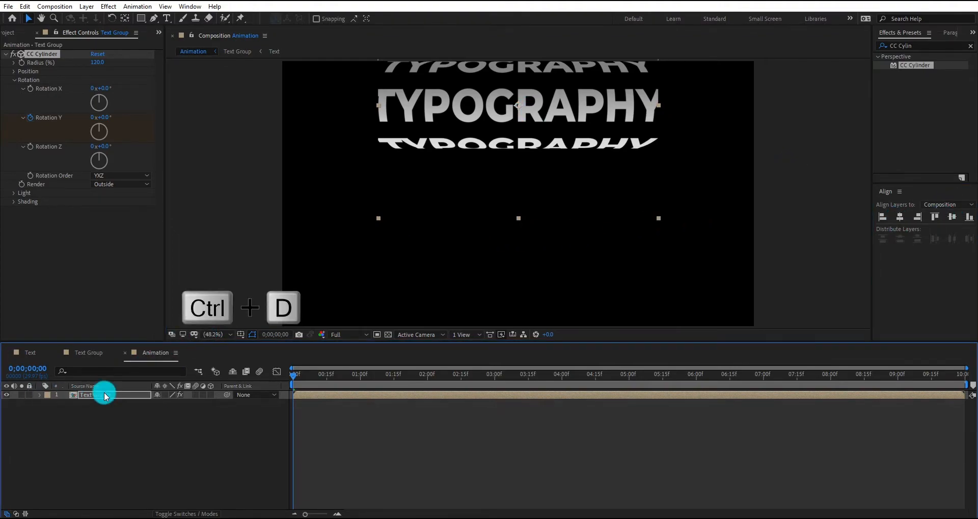
{"action": "left_click", "coordinate": [116, 404]}
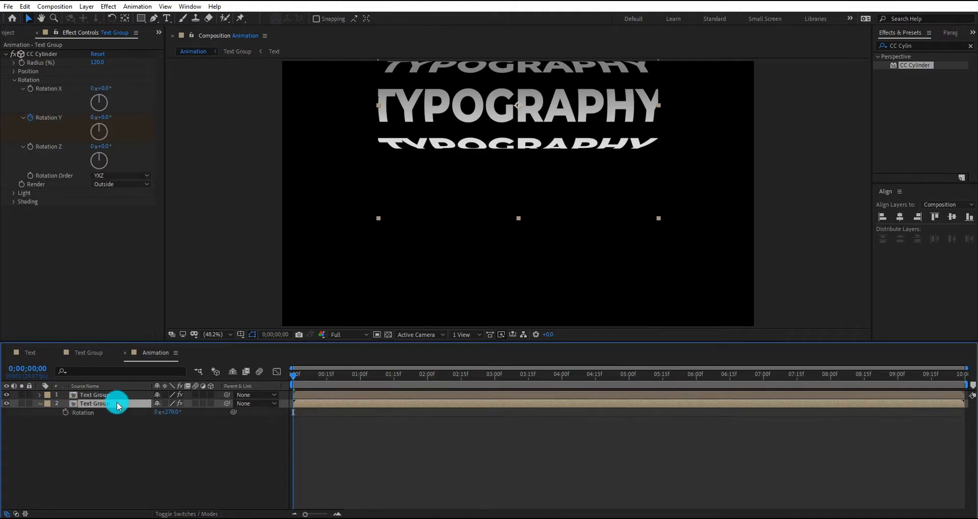
{"action": "key", "text": "r"}
{"action": "left_click_drag", "start_coordinate": [174, 413], "coordinate": [175, 413]}
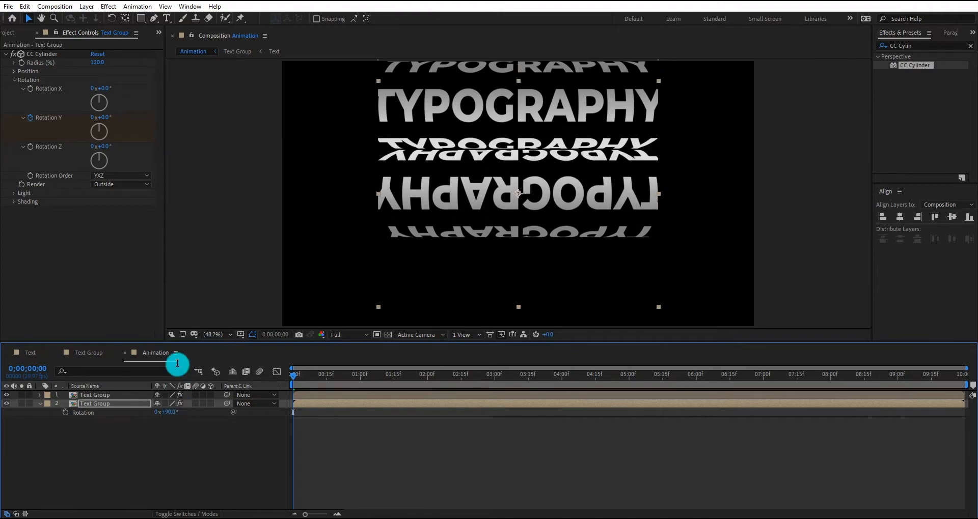
Set the duplicate's CC Cylinder render to Inside and its starting Rotation Y keyframe to -90°
{"action": "left_click", "coordinate": [127, 185]}
{"action": "left_click", "coordinate": [128, 218]}
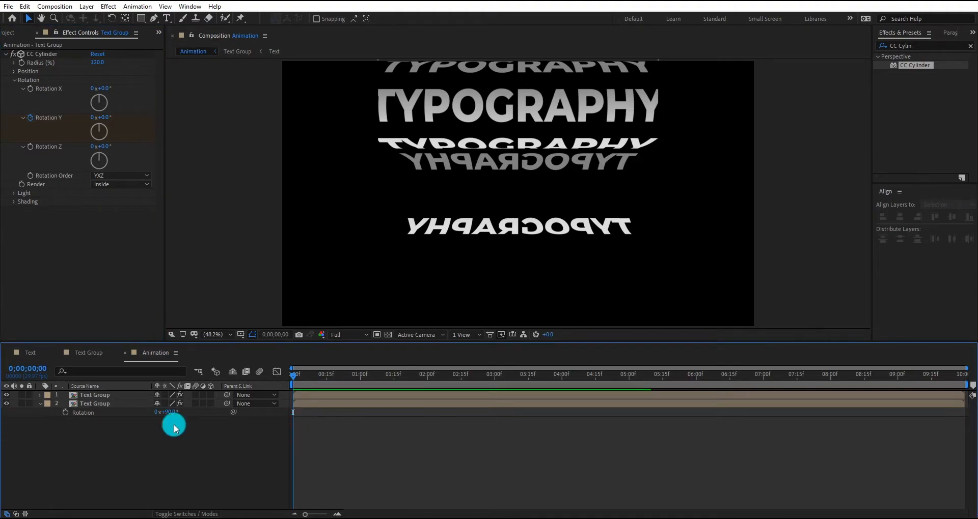
{"action": "left_click", "coordinate": [98, 404]}
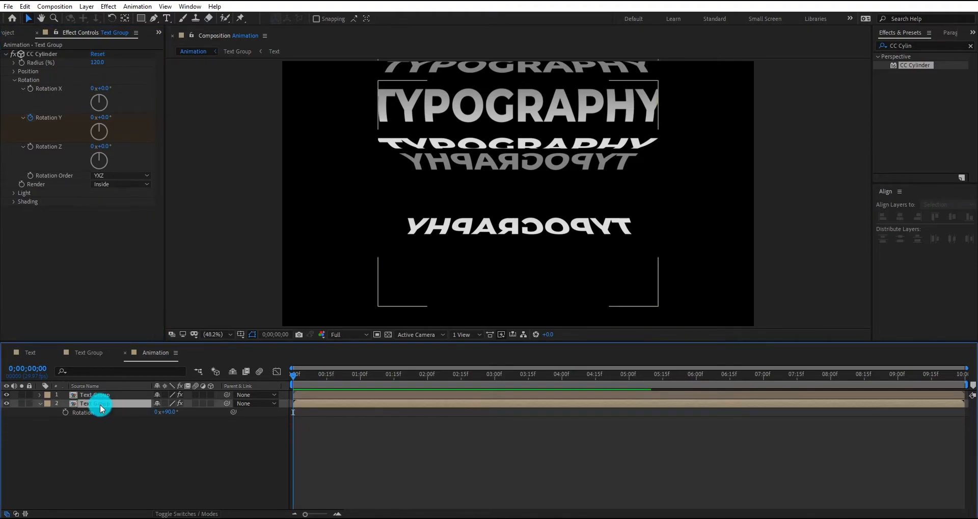
{"action": "key", "text": "u"}
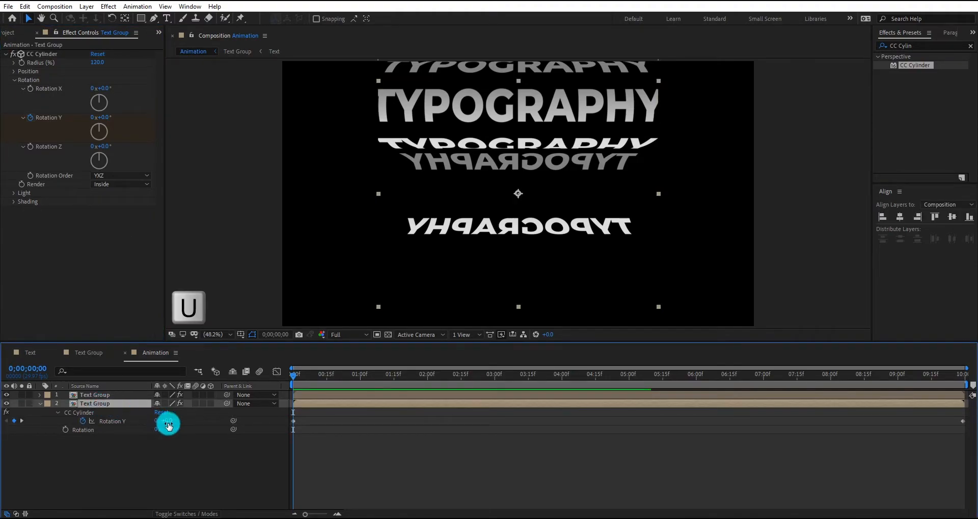
{"action": "left_click", "coordinate": [178, 423]}
{"action": "type", "text": "-90"}
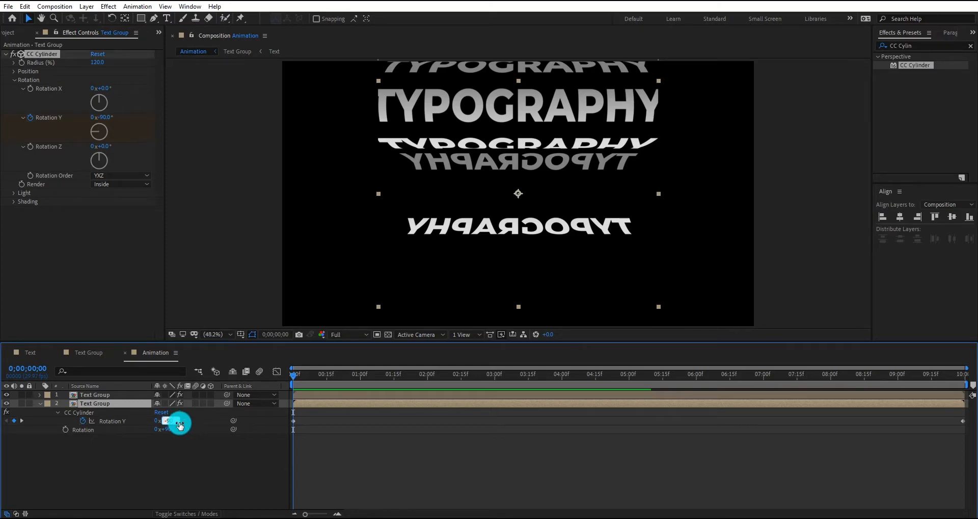
{"action": "key", "text": "Return"}
{"action": "left_click_drag", "start_coordinate": [294, 378], "coordinate": [367, 381]}
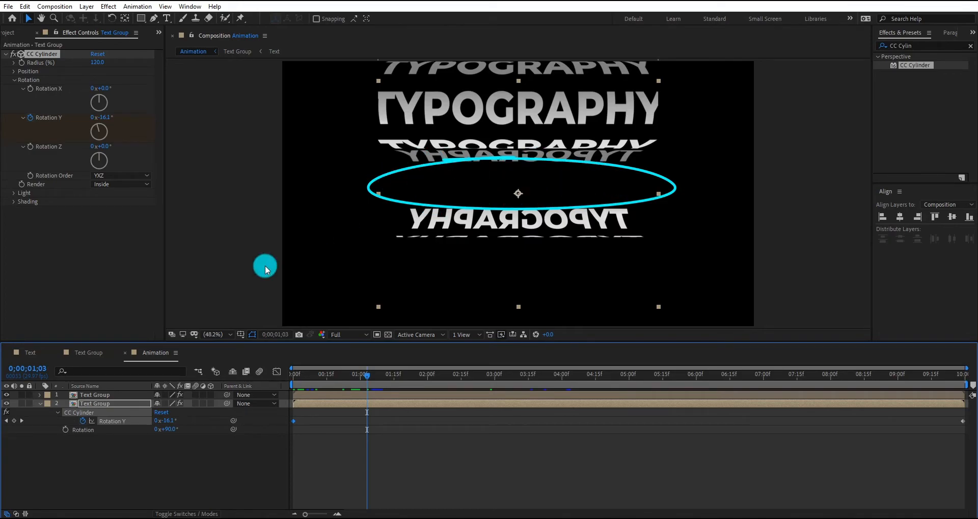
In the Text Group composition, add a sixth Text column and distribute all columns evenly across the frame
{"action": "left_click", "coordinate": [88, 353]}
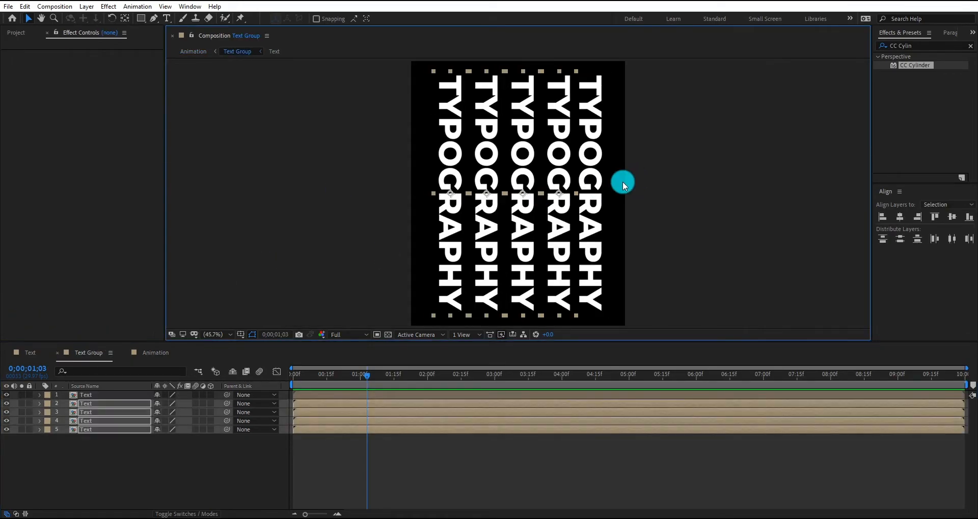
{"action": "left_click", "coordinate": [104, 430]}
{"action": "key", "text": "ctrl+d"}
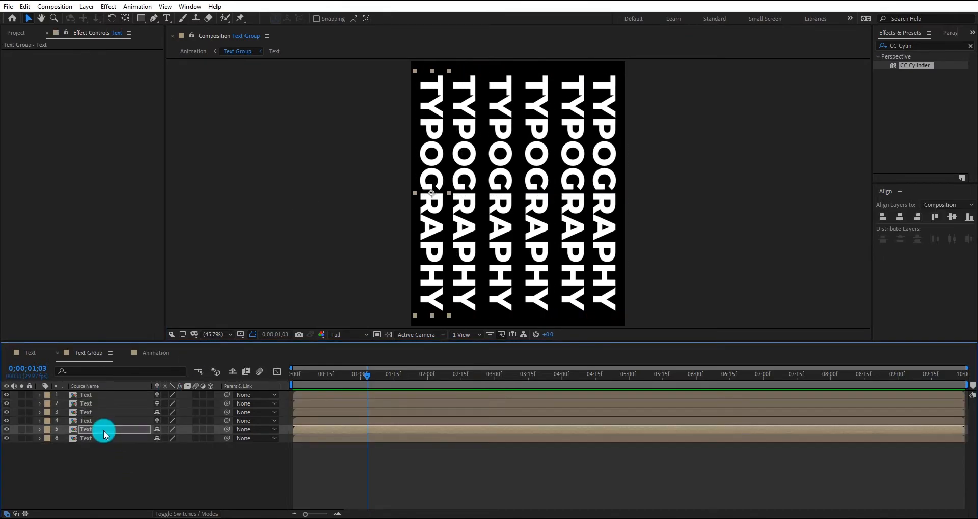
{"action": "left_click", "coordinate": [604, 229]}
{"action": "left_click", "coordinate": [572, 219]}
{"action": "left_click", "coordinate": [476, 224]}
{"action": "key", "text": "ctrl+a"}
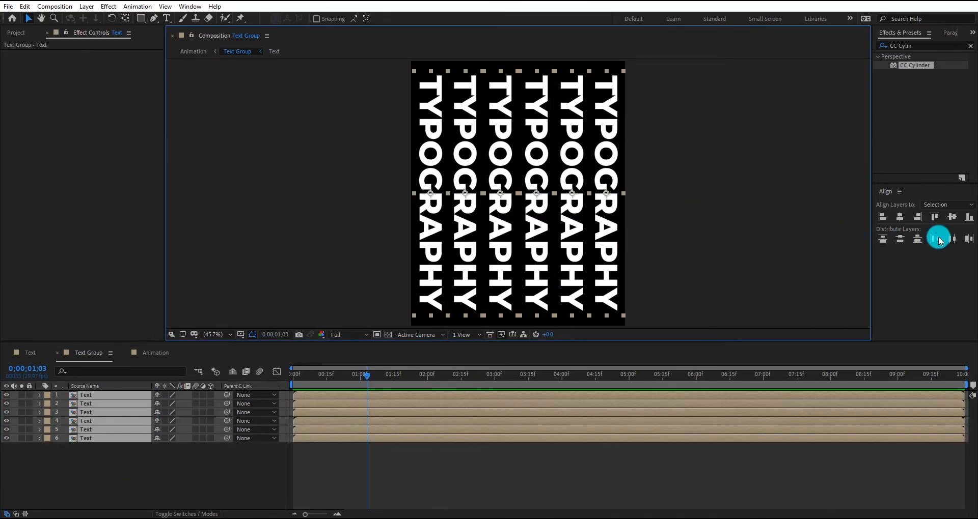
{"action": "left_click", "coordinate": [952, 239]}
Return to the Animation composition and scrub back to the first frame to check the cylinders
{"action": "left_click", "coordinate": [157, 353]}
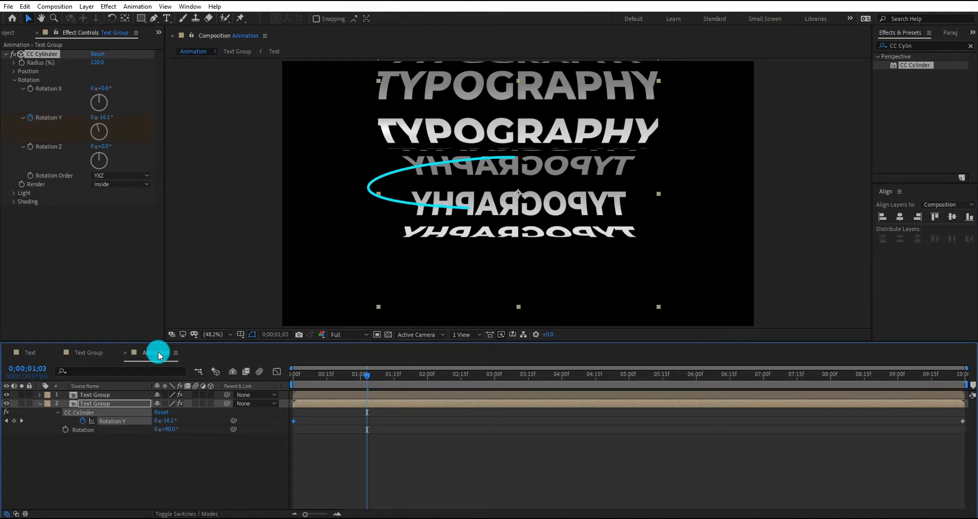
{"action": "left_click", "coordinate": [390, 459]}
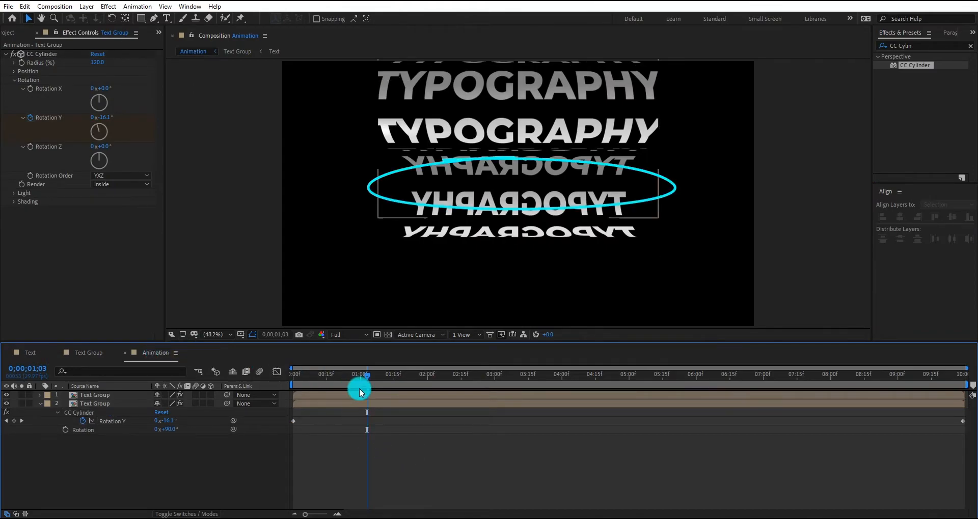
{"action": "left_click_drag", "start_coordinate": [360, 374], "coordinate": [294, 387]}
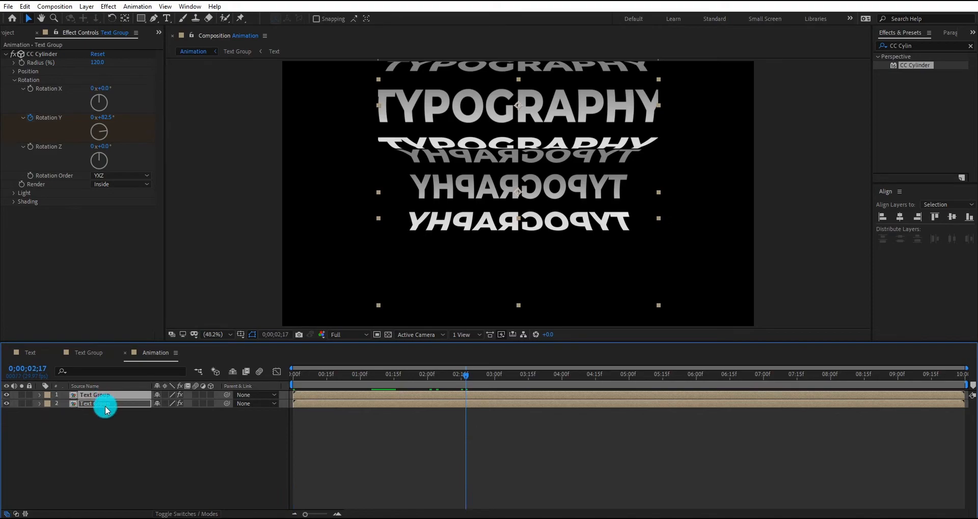
Duplicate both Text Group layers, stack the copies under the originals, and shift them down to continue the column of cylinders
{"action": "key", "text": "ctrl+d"}
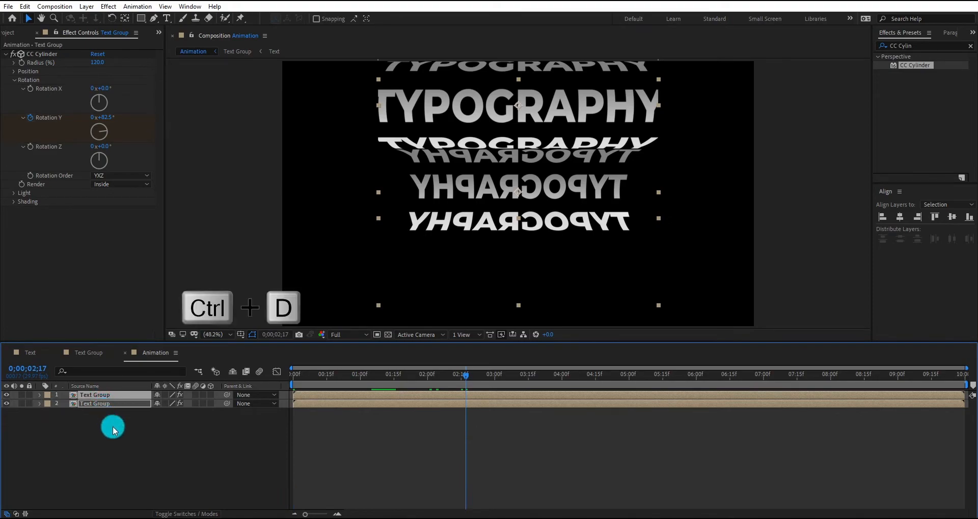
{"action": "key", "text": "ctrl+d"}
{"action": "left_click_drag", "start_coordinate": [103, 414], "coordinate": [122, 465]}
{"action": "key", "text": "shift+Down"}
{"action": "key", "text": "shift+Down"}
{"action": "key", "text": "shift+Down"}
{"action": "key", "text": "shift+Down"}
{"action": "key", "text": "shift+Down"}
{"action": "key", "text": "shift+Down"}
{"action": "key", "text": "shift+Down"}
{"action": "key", "text": "shift+Down"}
{"action": "key", "text": "shift+Down"}
{"action": "key", "text": "shift+Down"}
{"action": "key", "text": "shift+Down"}
{"action": "key", "text": "shift+Down"}
{"action": "key", "text": "shift+Down"}
{"action": "key", "text": "shift+Down"}
{"action": "key", "text": "shift+Down"}
{"action": "key", "text": "shift+Down"}
{"action": "key", "text": "shift+Down"}
{"action": "key", "text": "shift+Down"}
{"action": "key", "text": "shift+Down"}
{"action": "key", "text": "shift+Down"}
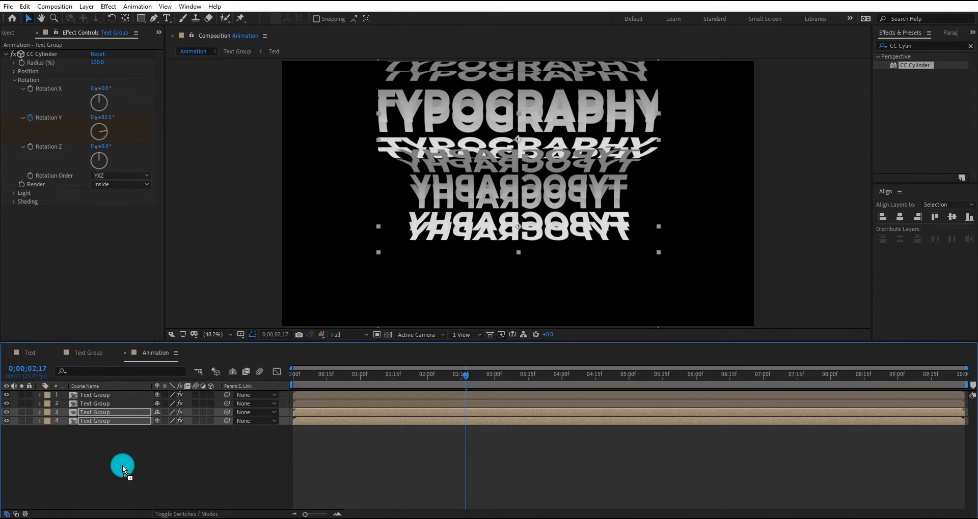
{"action": "key", "text": "shift+Down"}
{"action": "key", "text": "shift+Down"}
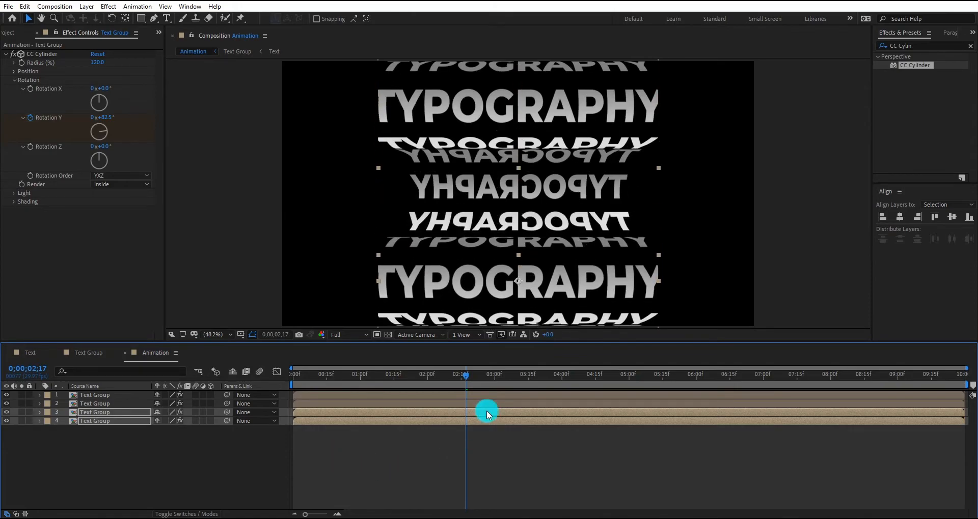
{"action": "left_click_drag", "start_coordinate": [465, 374], "coordinate": [471, 376]}
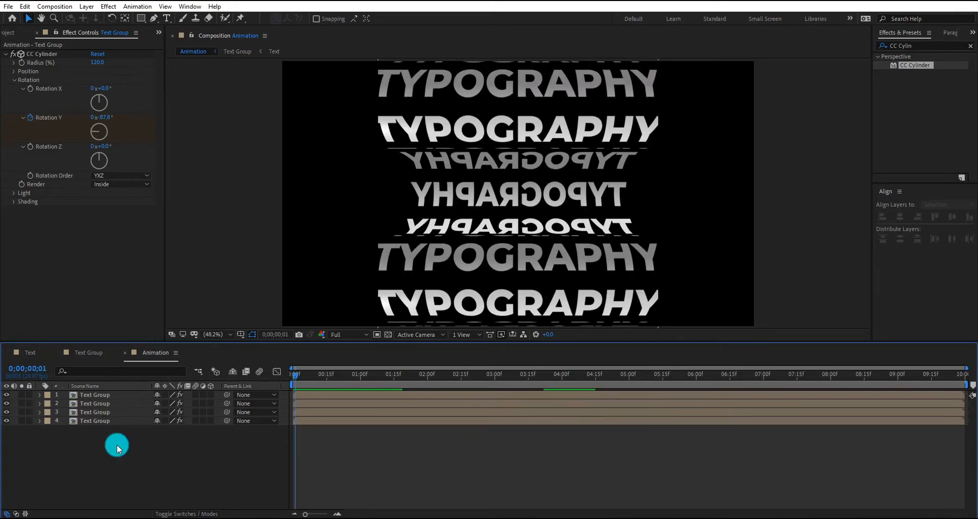
Pre-compose all four Text Group layers into a new composition named "Text Move"
{"action": "left_click_drag", "start_coordinate": [117, 445], "coordinate": [112, 355]}
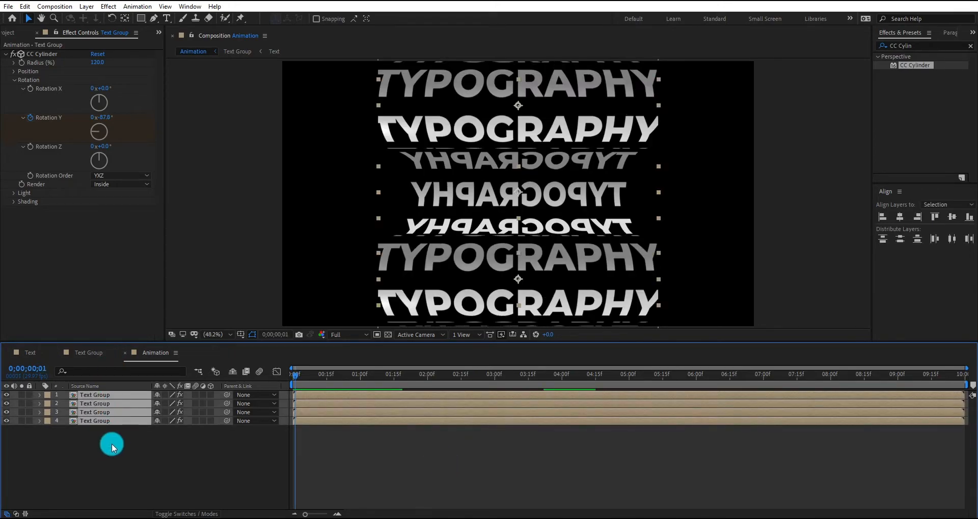
{"action": "key", "text": "ctrl+shift+c"}
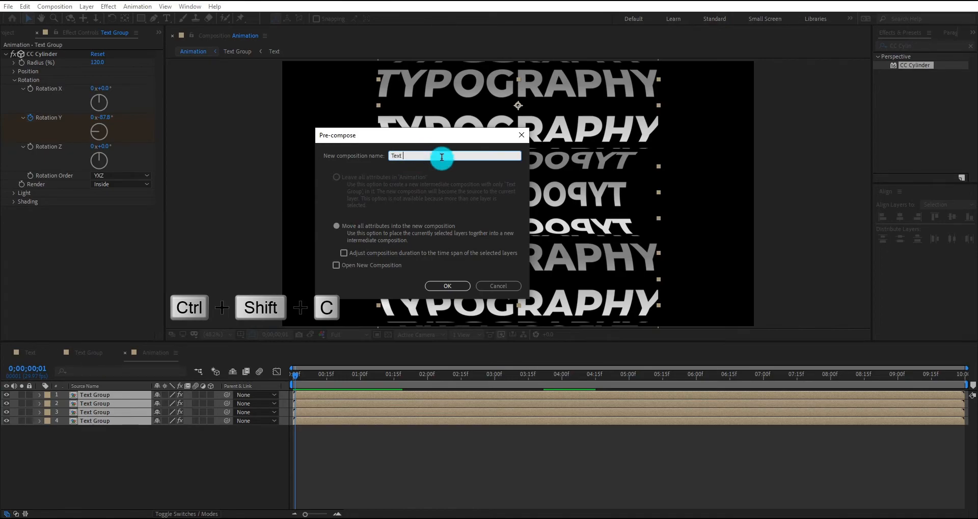
{"action": "type", "text": "Text Move"}
{"action": "key", "text": "Return"}
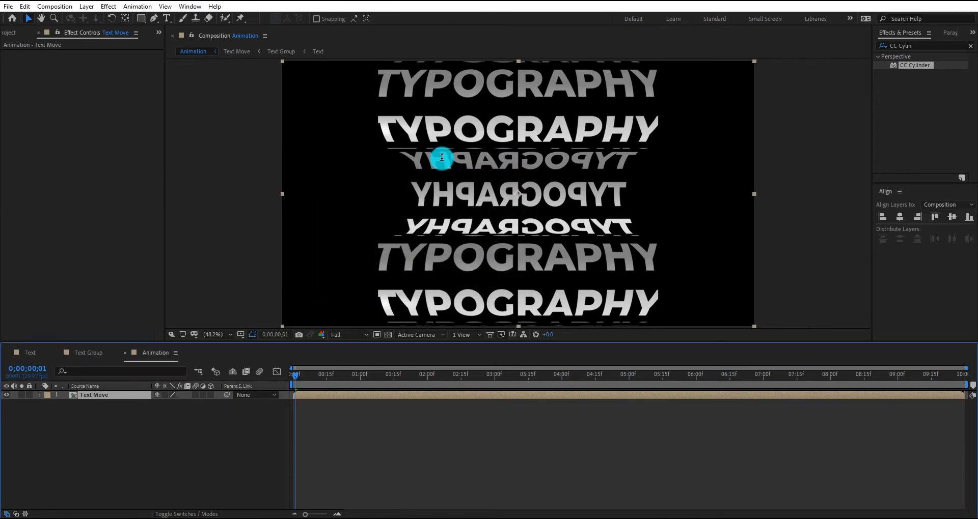
Add an adjustment layer above Text Move and apply the Turbulent Displace effect to it
{"action": "left_click", "coordinate": [109, 431]}
{"action": "right_click", "coordinate": [103, 433]}
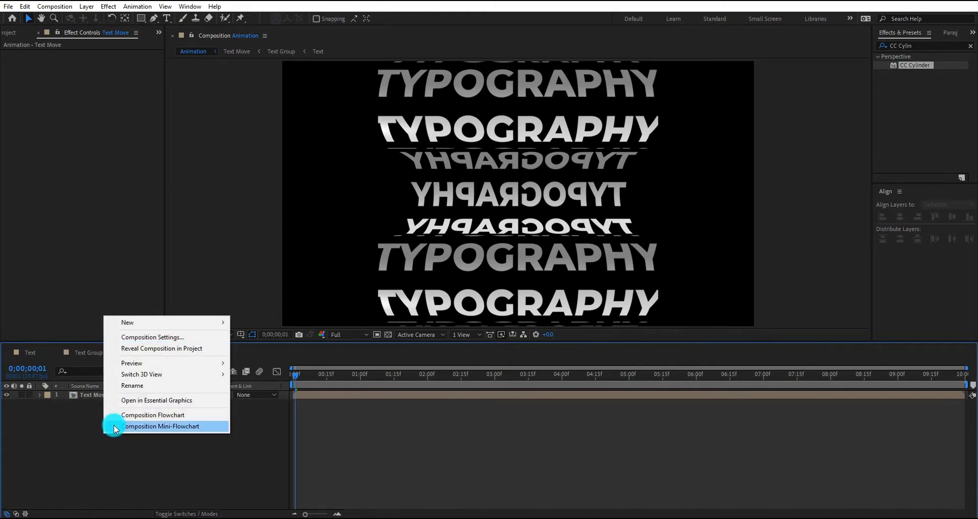
{"action": "mouse_move", "coordinate": [150, 325]}
{"action": "left_click", "coordinate": [277, 405]}
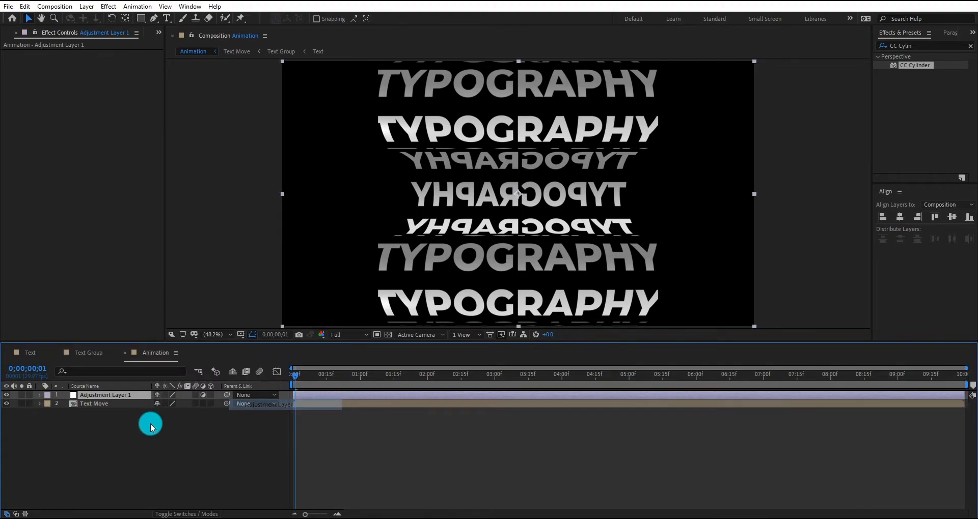
{"action": "left_click", "coordinate": [120, 395]}
{"action": "left_click", "coordinate": [917, 46]}
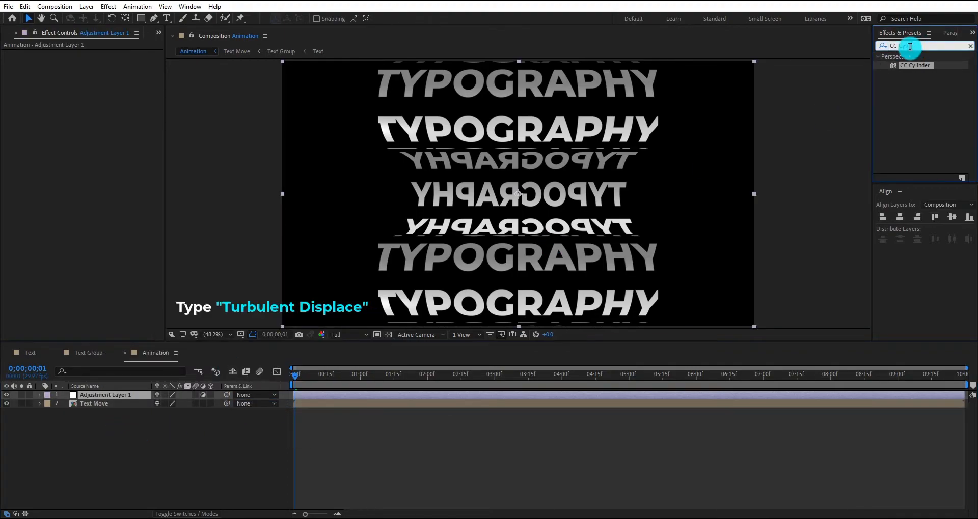
{"action": "type", "text": "turbule"}
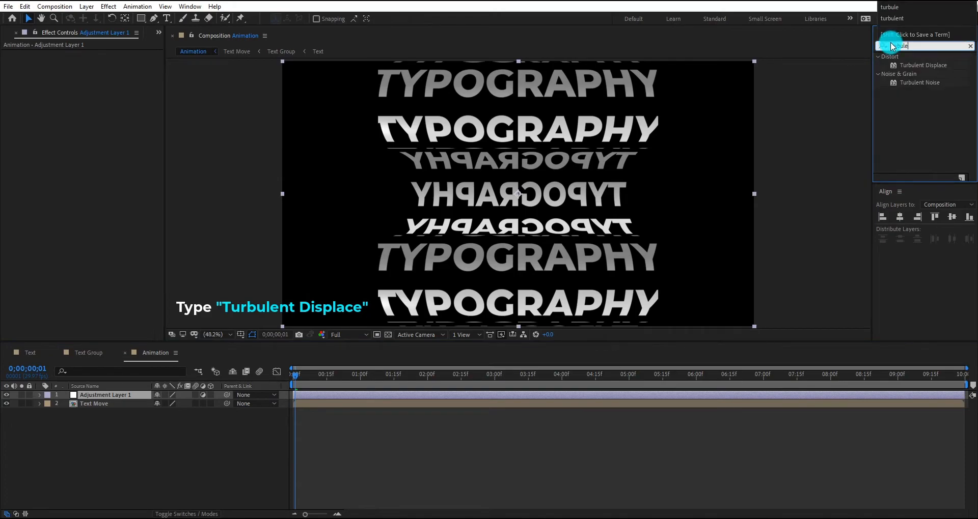
{"action": "double_click", "coordinate": [942, 65]}
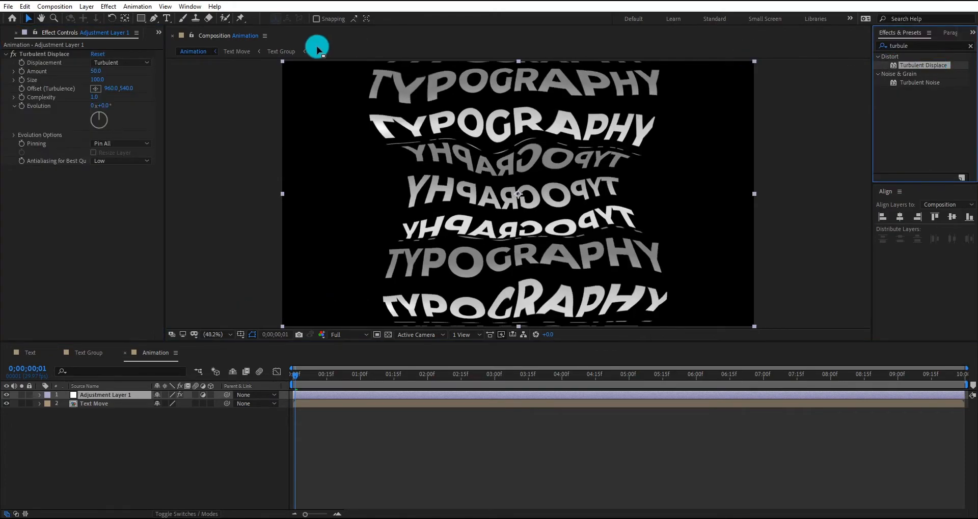
Set the Turbulent Displace displacement to Twist Smoother with an amount of 60 and a size of 300
{"action": "left_click", "coordinate": [130, 63]}
{"action": "left_click", "coordinate": [131, 131]}
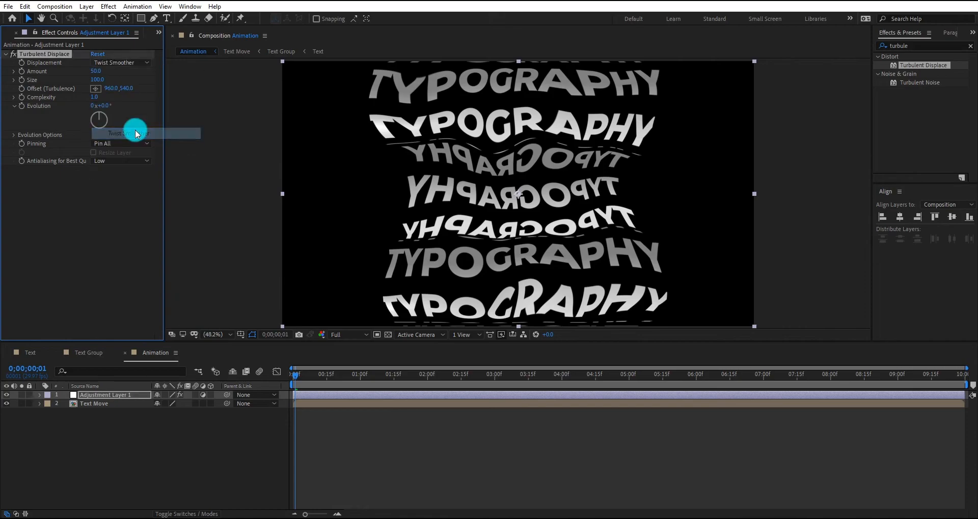
{"action": "left_click_drag", "start_coordinate": [94, 72], "coordinate": [144, 86]}
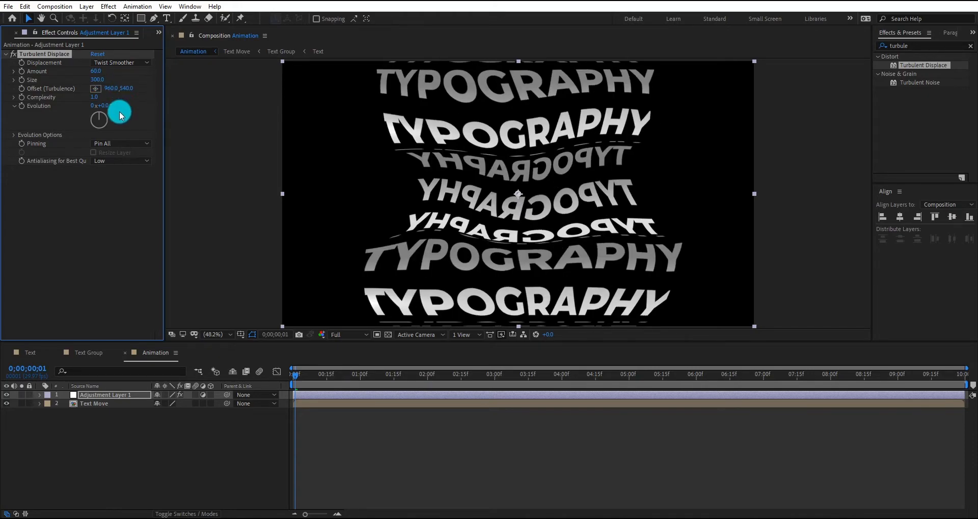
Drive the Turbulent Displace Evolution on Adjustment Layer 1 with the expression time*50
{"action": "left_click", "coordinate": [21, 107], "text": "alt"}
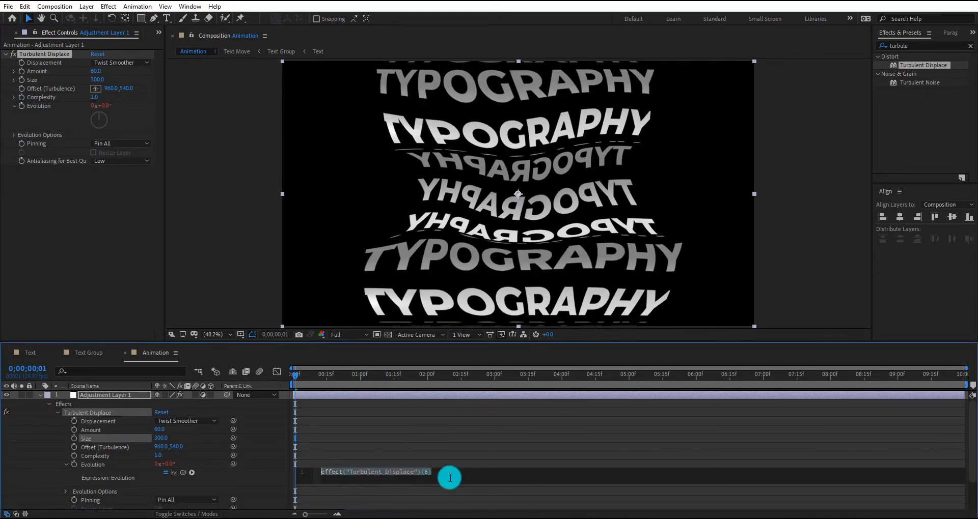
{"action": "type", "text": "time"}
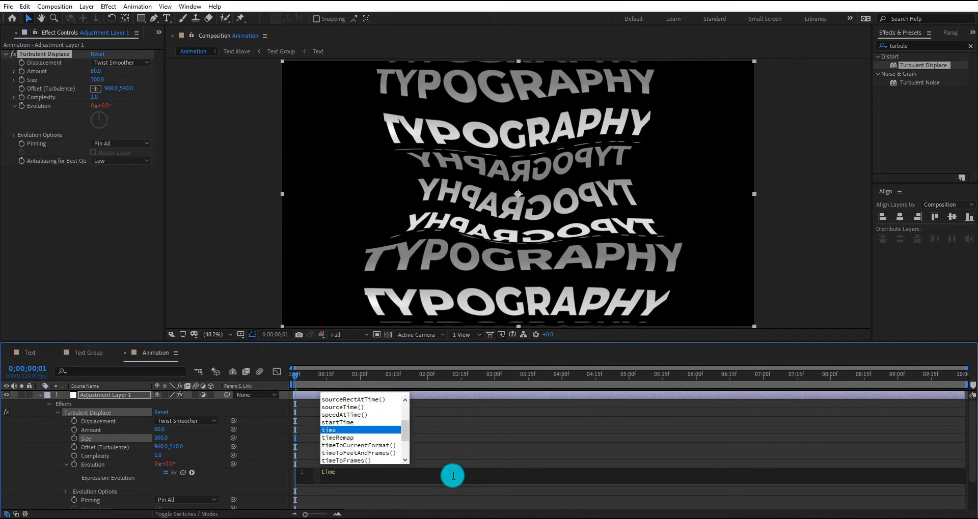
{"action": "type", "text": "*"}
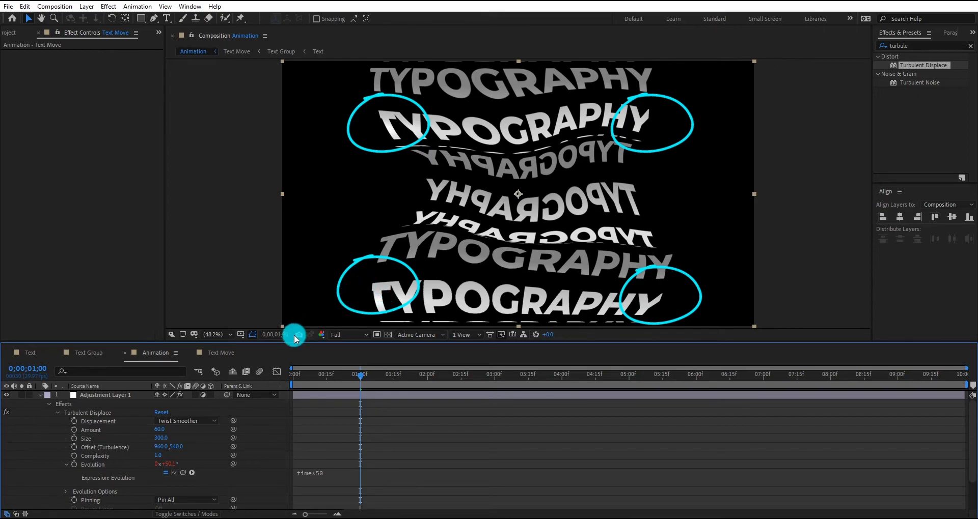
Set the height of the Text Group composition to 1250 px and return to the Animation composition
{"action": "left_click", "coordinate": [90, 353]}
{"action": "right_click", "coordinate": [133, 474]}
{"action": "left_click", "coordinate": [194, 380]}
{"action": "left_click", "coordinate": [108, 265]}
{"action": "type", "text": "1250"}
{"action": "key", "text": "Return"}
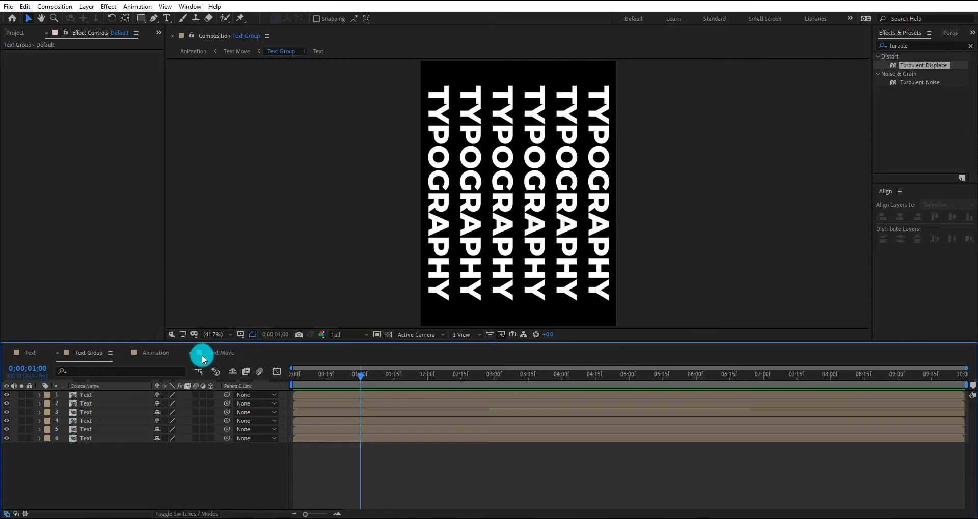
{"action": "left_click", "coordinate": [159, 355]}
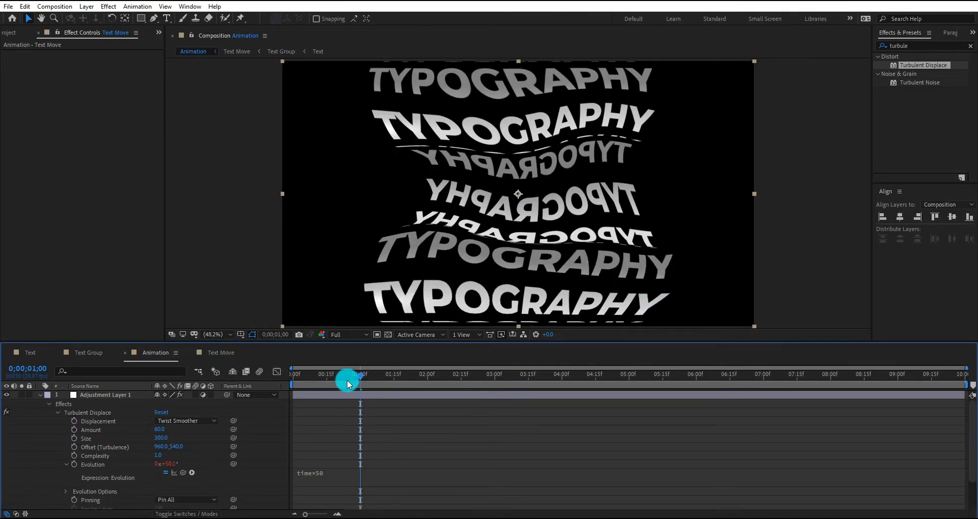
Play back the Animation composition from its first frame and collapse the adjustment layer's properties
{"action": "left_click_drag", "start_coordinate": [359, 378], "coordinate": [293, 379]}
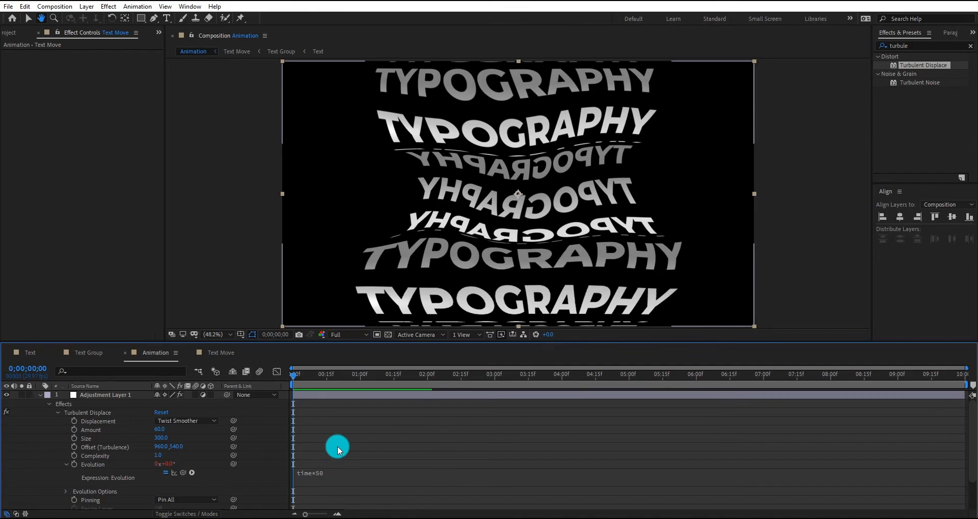
{"action": "key", "text": "space"}
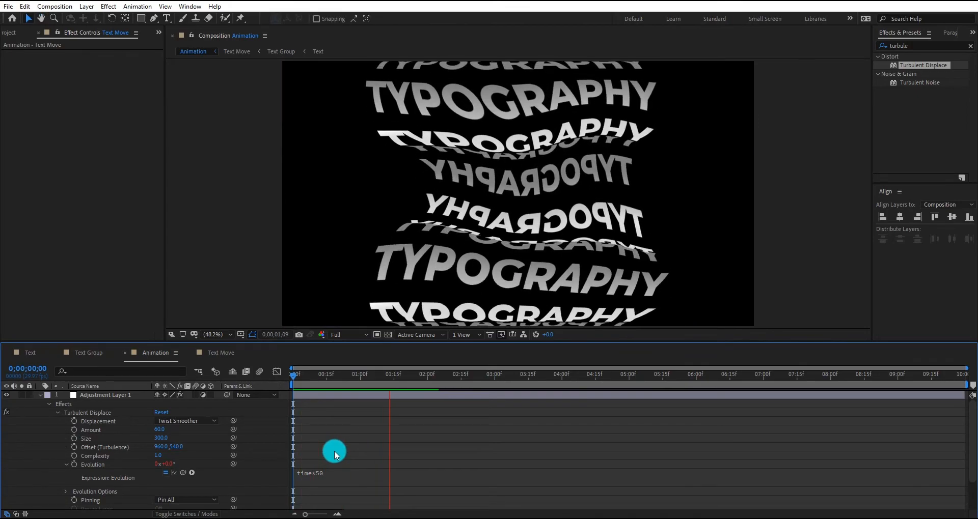
{"action": "left_click", "coordinate": [40, 395]}
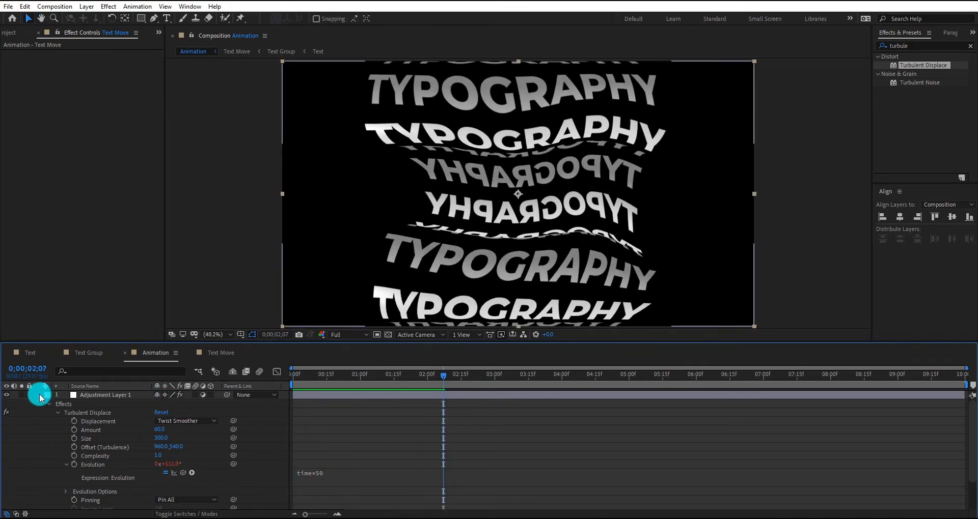
{"action": "left_click", "coordinate": [40, 395]}
Apply Shift Channels to the Text Move layer and set both Take Green From and Take Blue From to Full Off
{"action": "left_click", "coordinate": [83, 405]}
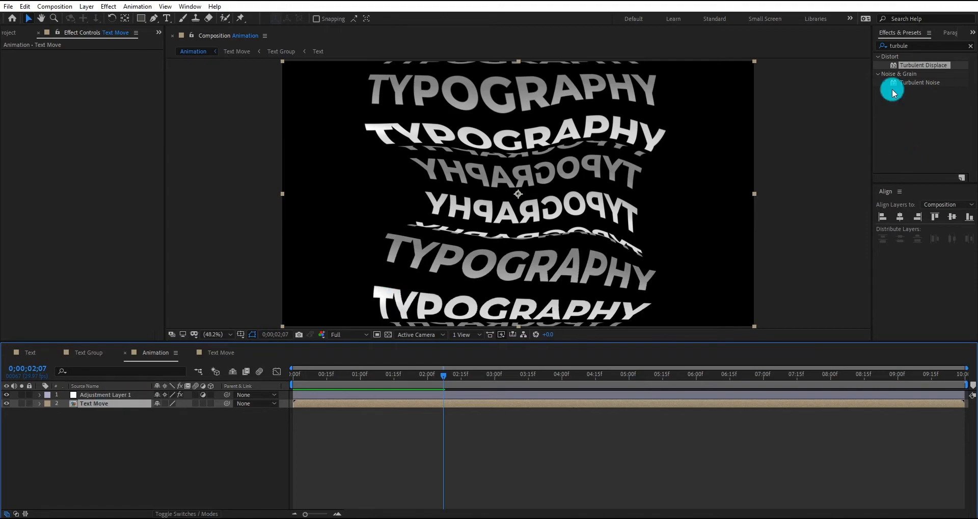
{"action": "left_click_drag", "start_coordinate": [923, 46], "coordinate": [896, 48]}
{"action": "type", "text": "Shift"}
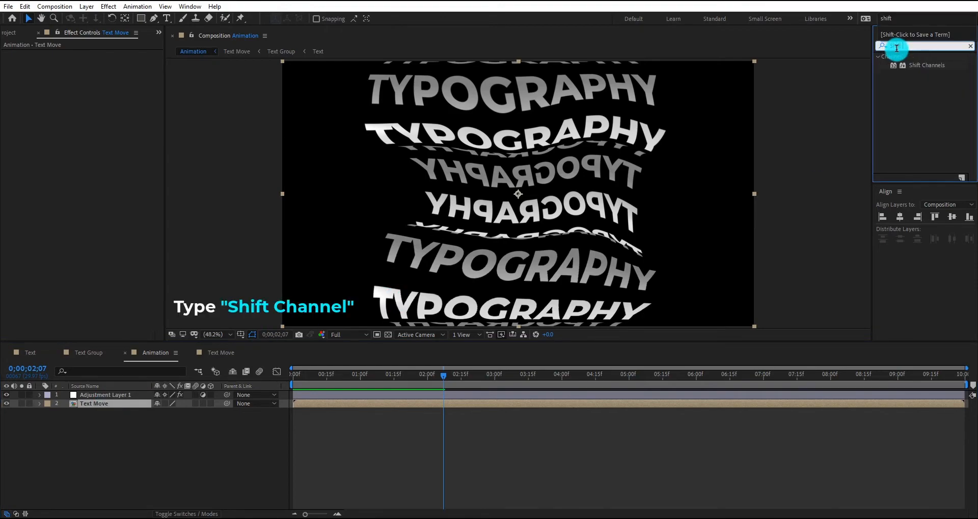
{"action": "double_click", "coordinate": [927, 65]}
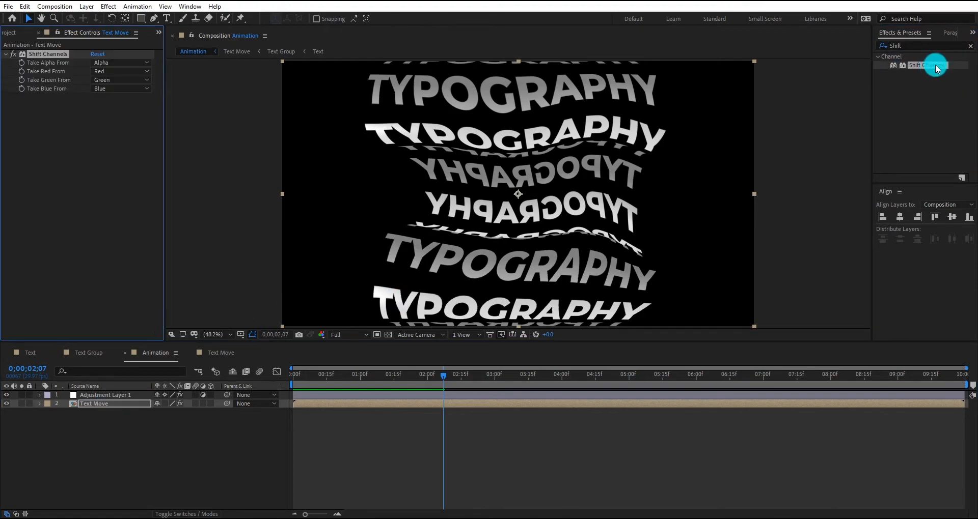
{"action": "left_click", "coordinate": [111, 78]}
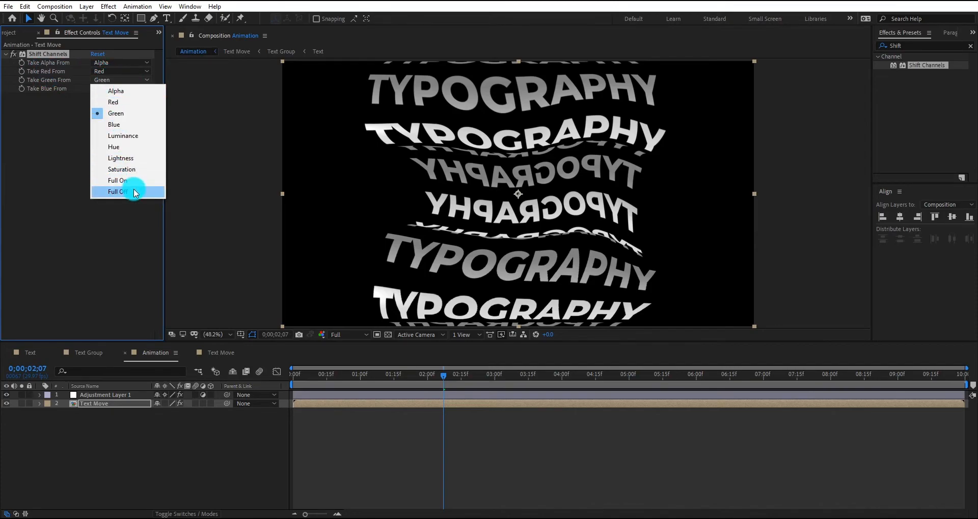
{"action": "left_click", "coordinate": [134, 192]}
{"action": "left_click", "coordinate": [122, 89]}
{"action": "left_click", "coordinate": [135, 199]}
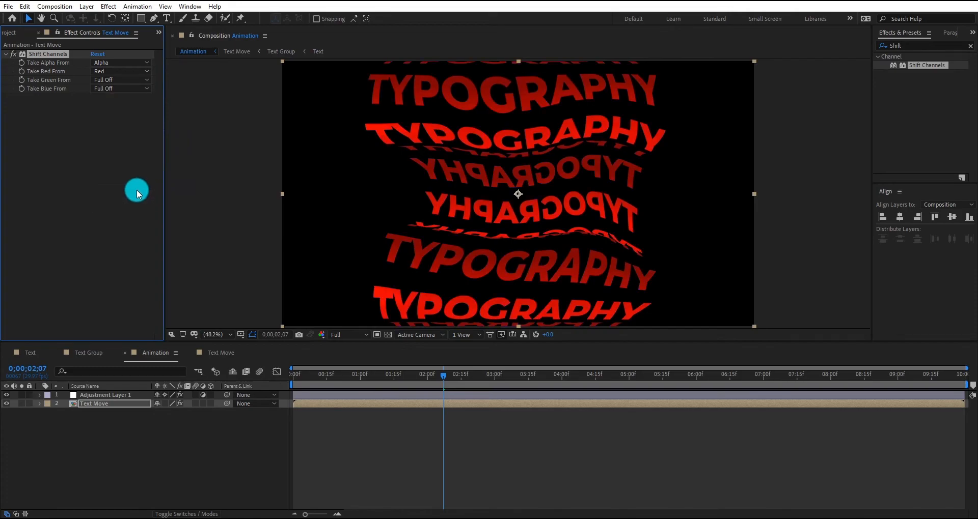
Duplicate Text Move and set the copy's Shift Channels to alpha Full Off, red Full Off, and green from Green
{"action": "left_click", "coordinate": [114, 405]}
{"action": "key", "text": "ctrl+d"}
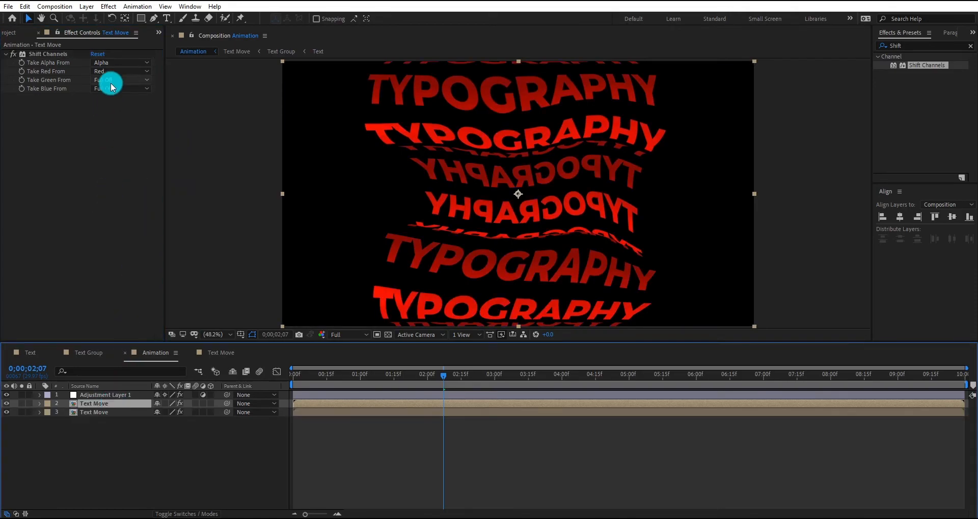
{"action": "left_click", "coordinate": [115, 63]}
{"action": "left_click", "coordinate": [130, 175]}
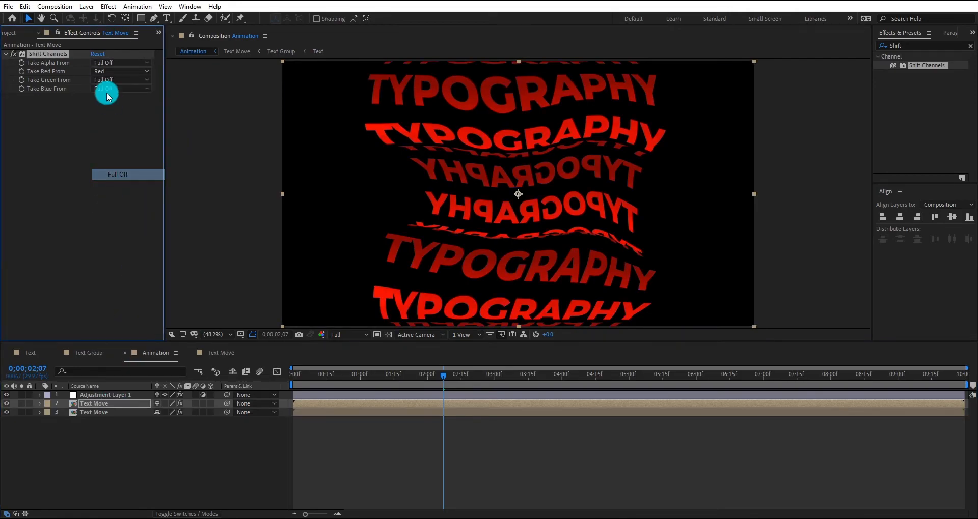
{"action": "left_click", "coordinate": [124, 80]}
{"action": "left_click", "coordinate": [124, 108]}
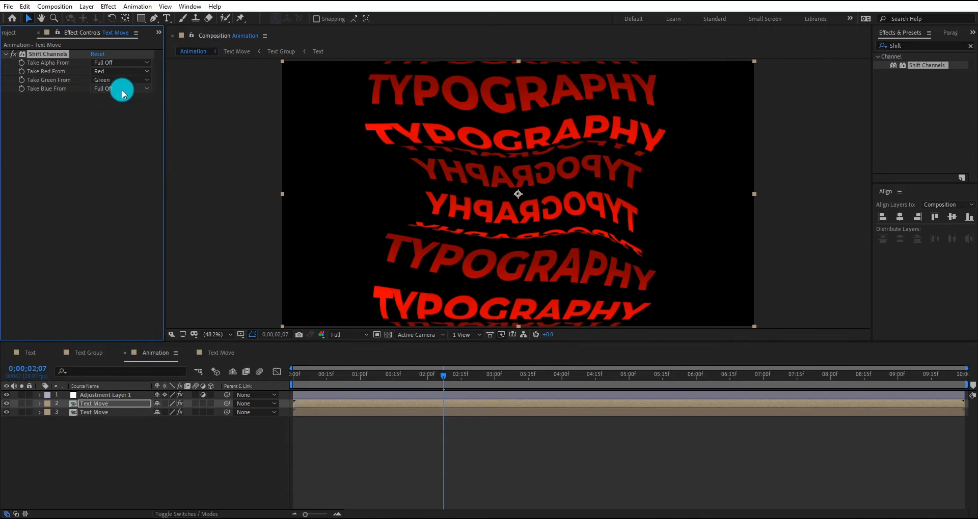
{"action": "left_click", "coordinate": [120, 71]}
{"action": "left_click", "coordinate": [129, 179]}
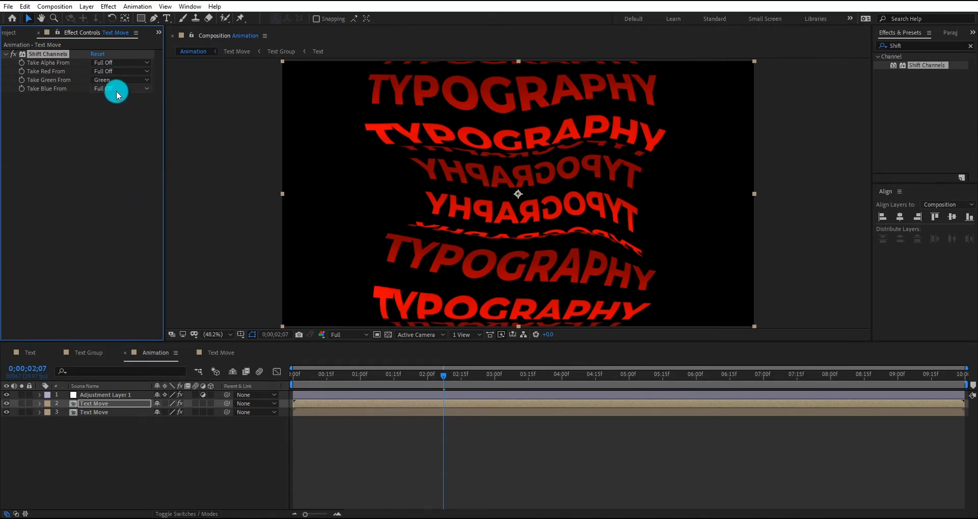
Duplicate the green Text Move copy and set the new copy's Shift Channels to green Full Off and blue from Blue
{"action": "left_click", "coordinate": [109, 404]}
{"action": "key", "text": "ctrl+d"}
{"action": "left_click", "coordinate": [114, 80]}
{"action": "left_click", "coordinate": [122, 192]}
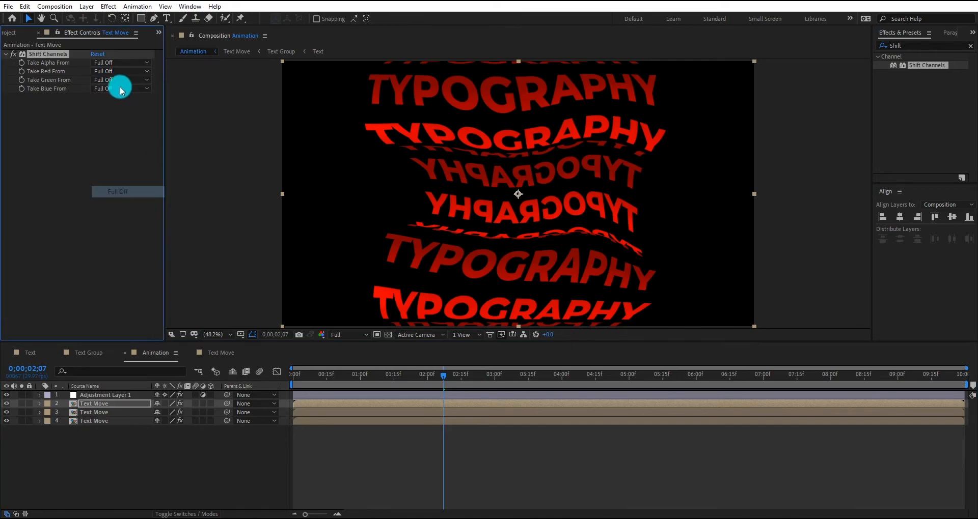
{"action": "left_click", "coordinate": [121, 89]}
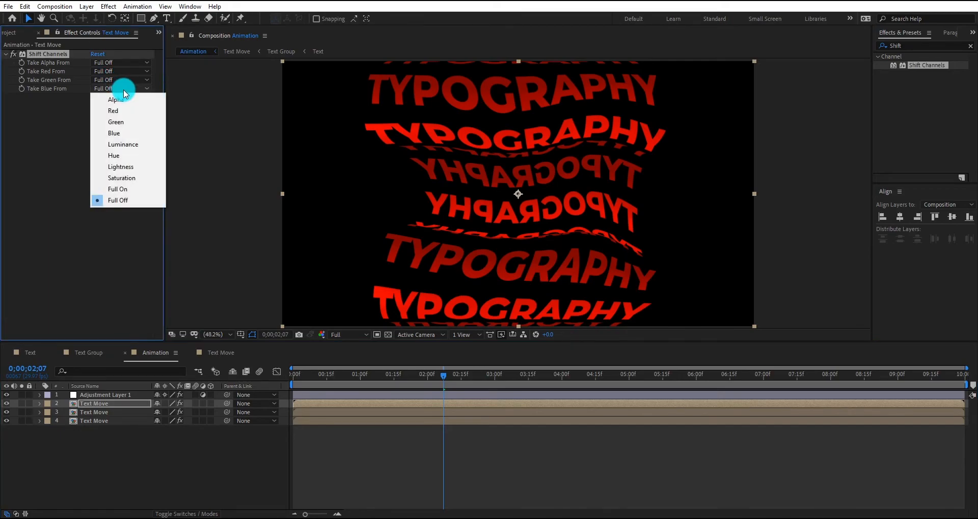
{"action": "left_click", "coordinate": [134, 134]}
Show the layer blending modes and set the upper two Text Move layers to Screen
{"action": "scroll", "coordinate": [321, 421], "scroll_direction": "up", "scroll_amount": 3}
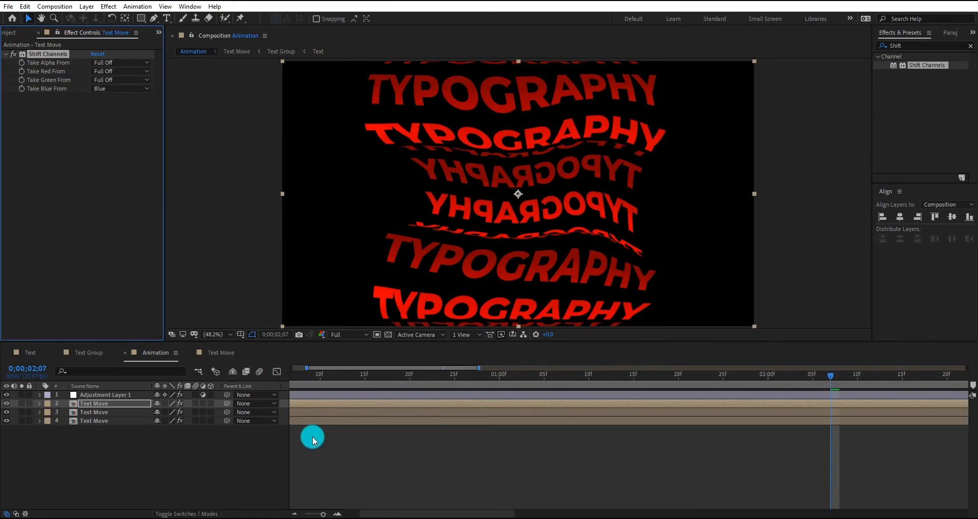
{"action": "left_click_drag", "start_coordinate": [369, 513], "coordinate": [283, 509]}
{"action": "left_click", "coordinate": [140, 437]}
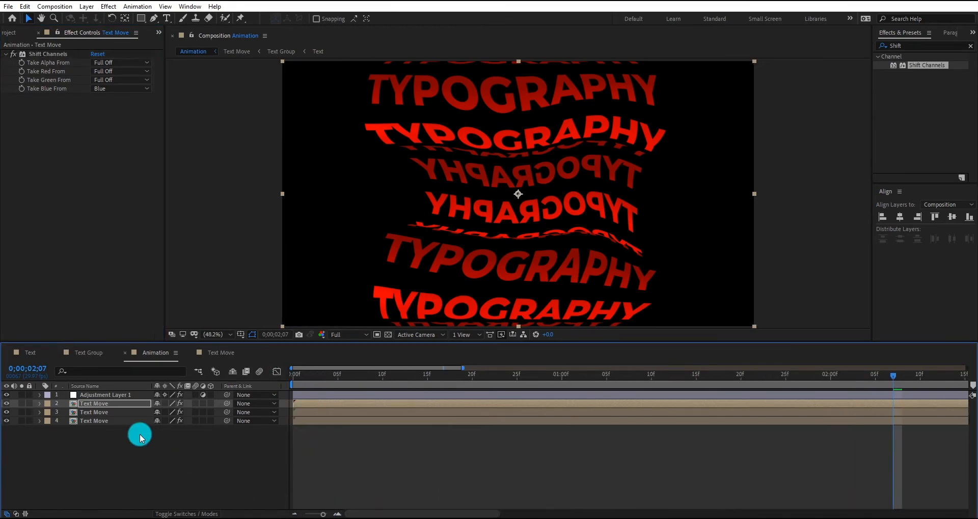
{"action": "left_click", "coordinate": [179, 515]}
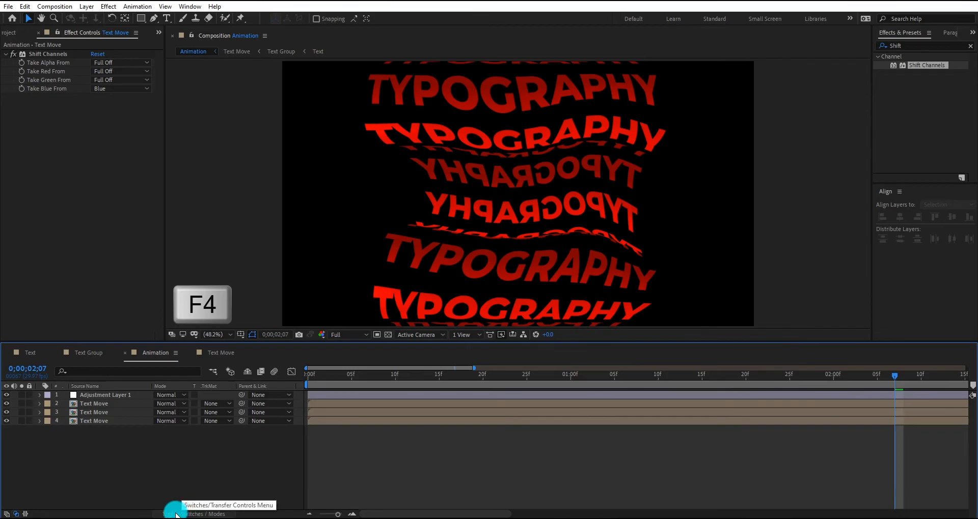
{"action": "left_click", "coordinate": [171, 395]}
{"action": "left_click", "coordinate": [207, 203]}
{"action": "left_click", "coordinate": [168, 412]}
{"action": "left_click", "coordinate": [229, 203]}
Set Take Alpha From to Alpha in Shift Channels on both the green and the blue Text Move copies
{"action": "left_click_drag", "start_coordinate": [361, 380], "coordinate": [322, 386]}
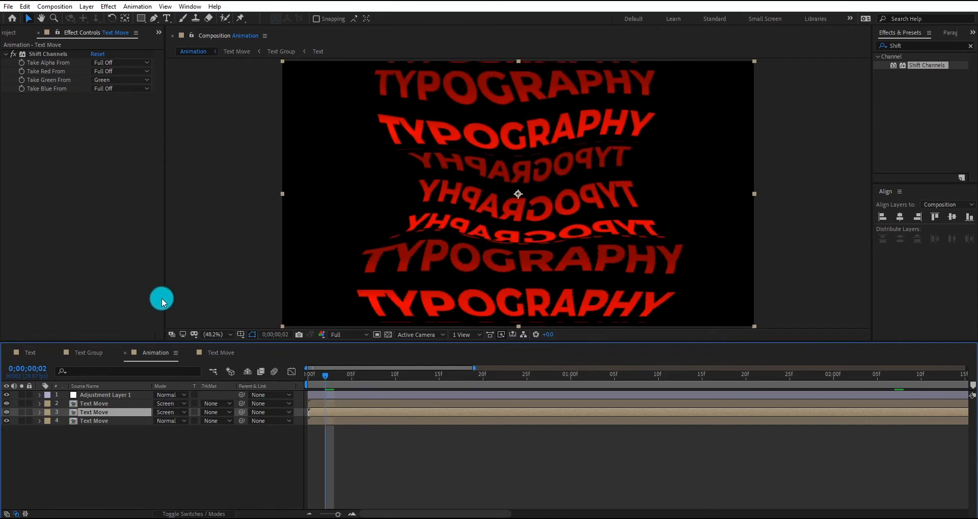
{"action": "left_click", "coordinate": [122, 61]}
{"action": "left_click", "coordinate": [123, 94]}
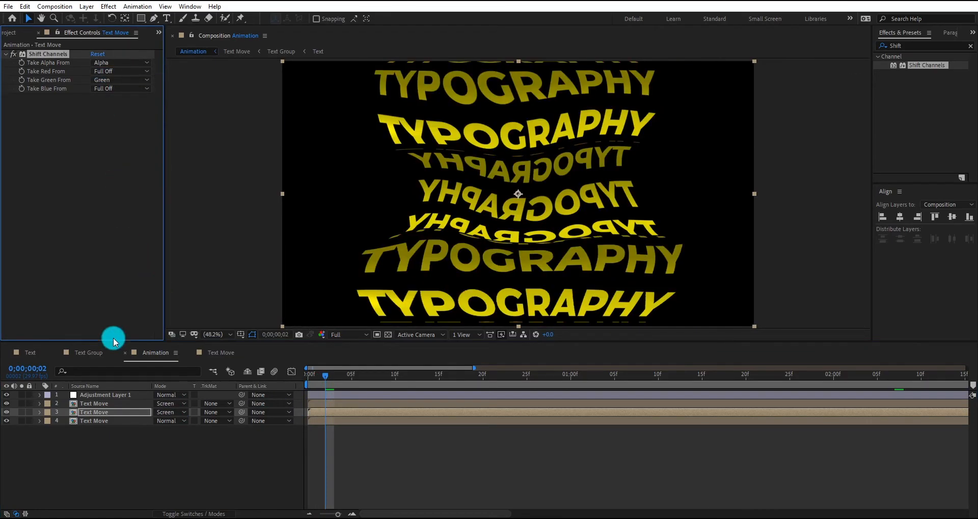
{"action": "left_click_drag", "start_coordinate": [102, 403], "coordinate": [104, 393]}
{"action": "left_click", "coordinate": [127, 61]}
{"action": "left_click", "coordinate": [127, 72]}
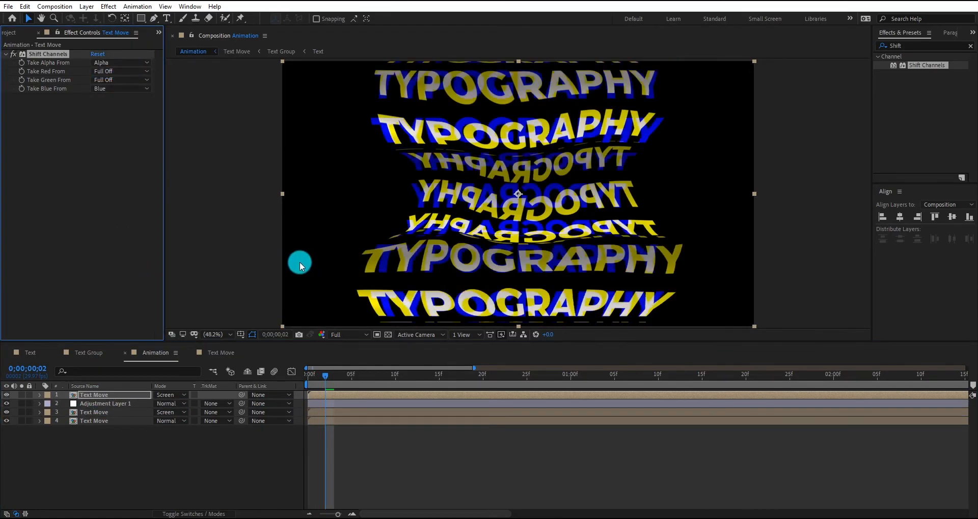
Move Adjustment Layer 1 back to the top of the layer stack, above all Text Move layers
{"action": "left_click_drag", "start_coordinate": [319, 377], "coordinate": [297, 377]}
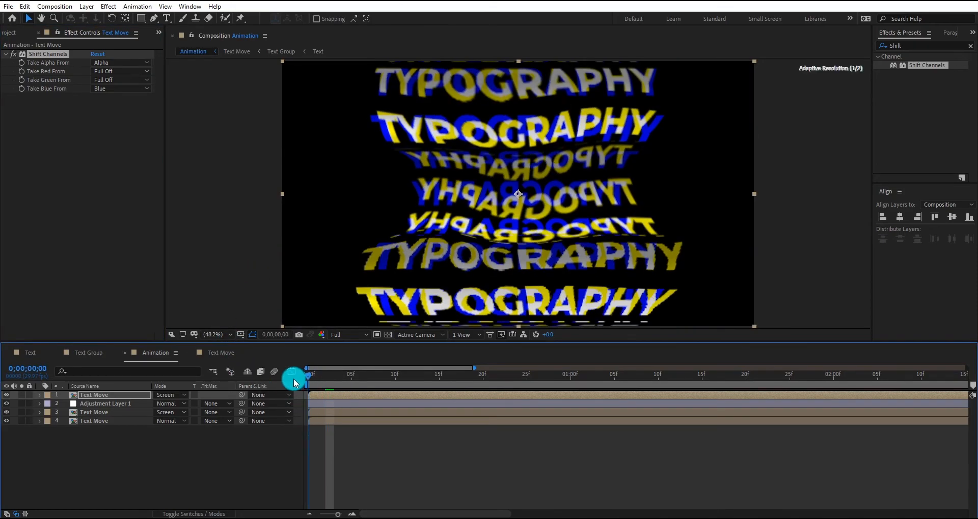
{"action": "left_click", "coordinate": [121, 402]}
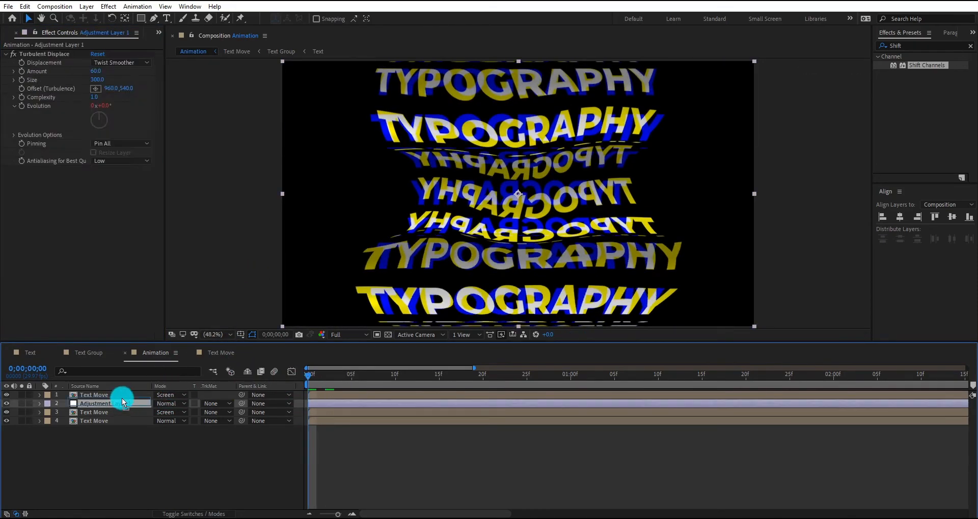
{"action": "left_click_drag", "start_coordinate": [122, 391], "coordinate": [125, 393]}
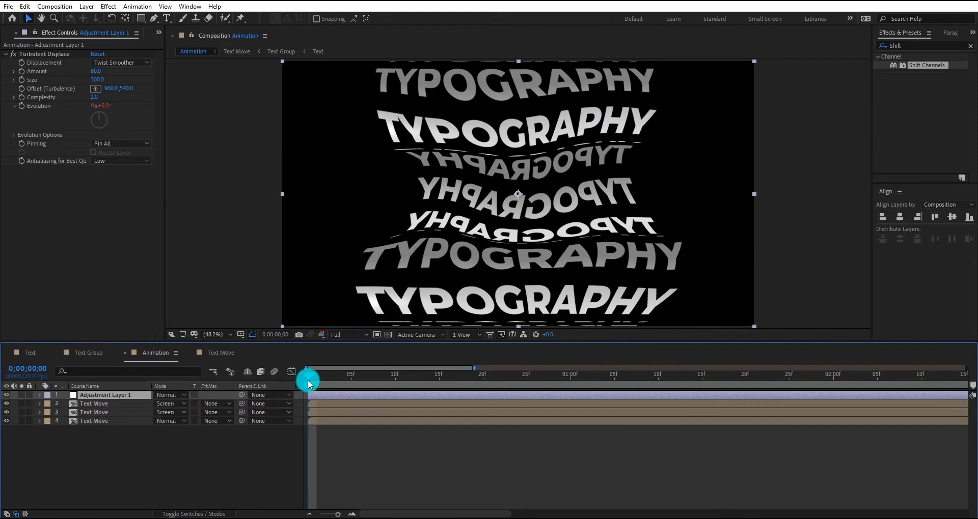
Stagger the Text Move copies in time so the green one starts at frame 1 and the blue one at frame 2
{"action": "scroll", "coordinate": [314, 412], "scroll_direction": "up", "scroll_amount": 1}
{"action": "left_click_drag", "start_coordinate": [372, 514], "coordinate": [340, 512]}
{"action": "left_click", "coordinate": [321, 406]}
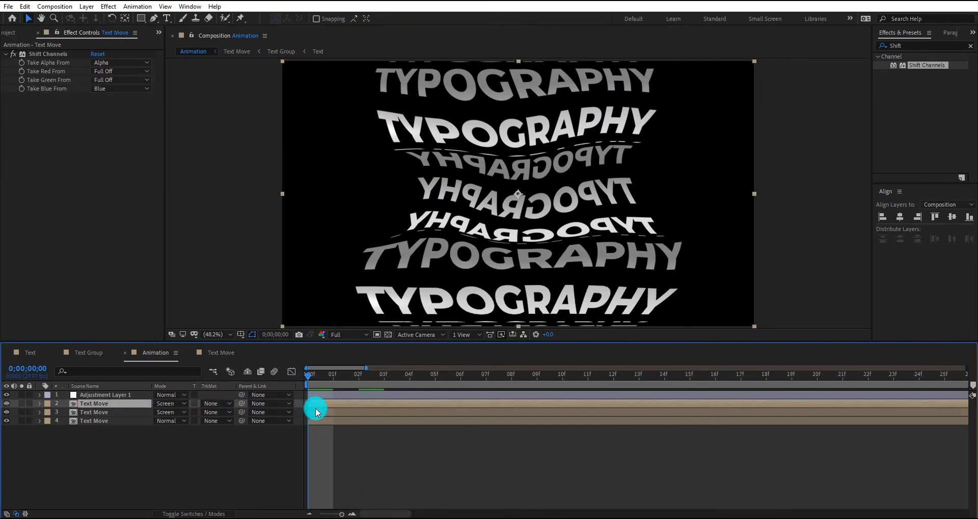
{"action": "left_click", "coordinate": [319, 409], "text": "shift"}
{"action": "left_click_drag", "start_coordinate": [319, 408], "coordinate": [376, 402]}
{"action": "left_click", "coordinate": [350, 402]}
Set the start of the work area to frame 3 of the Animation composition
{"action": "left_click", "coordinate": [384, 373]}
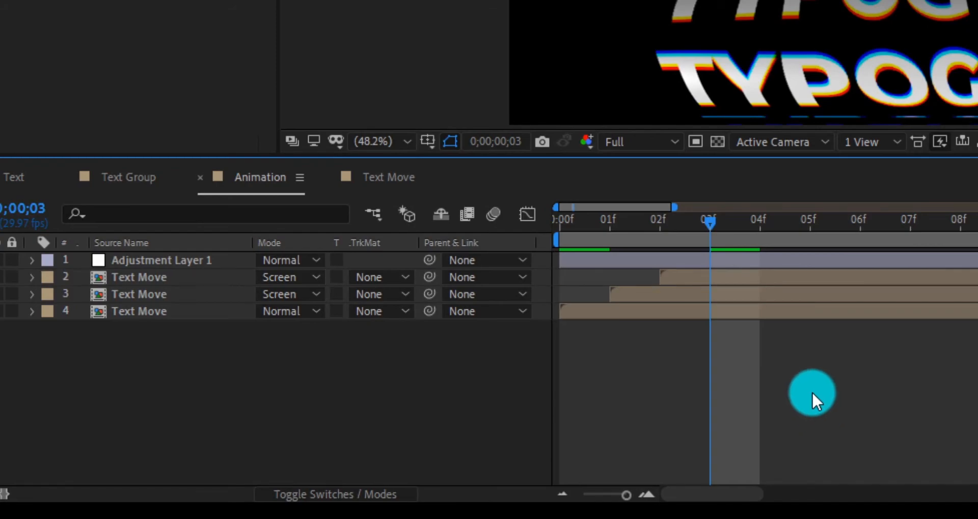
{"action": "key", "text": "b"}
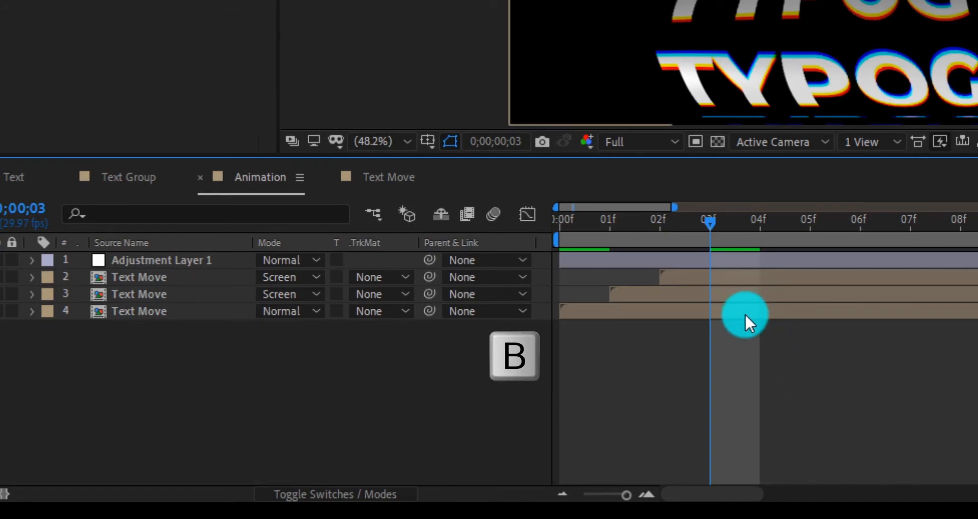
{"action": "key", "text": "b"}
{"action": "scroll", "coordinate": [791, 350], "scroll_direction": "down", "scroll_amount": 4}
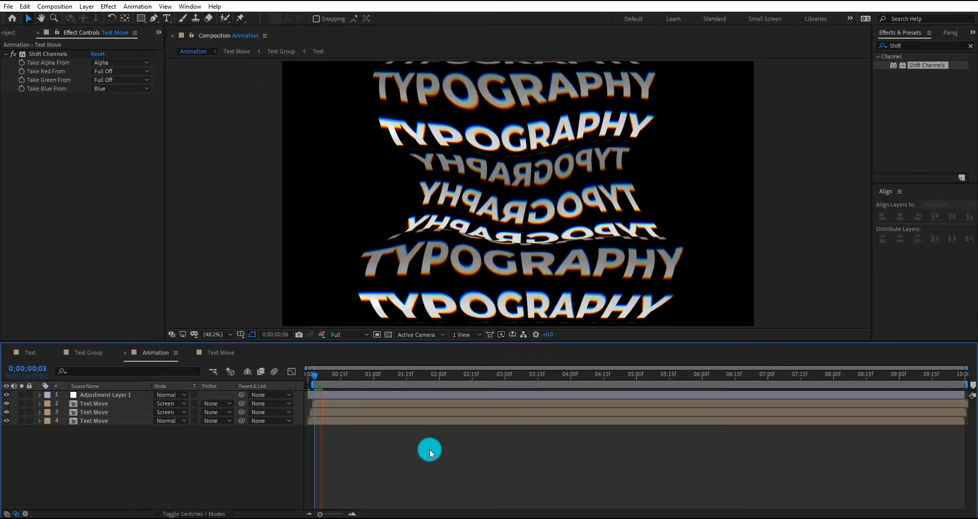
Play back the RGB-split animation from near the start of the work area
{"action": "left_click", "coordinate": [322, 377]}
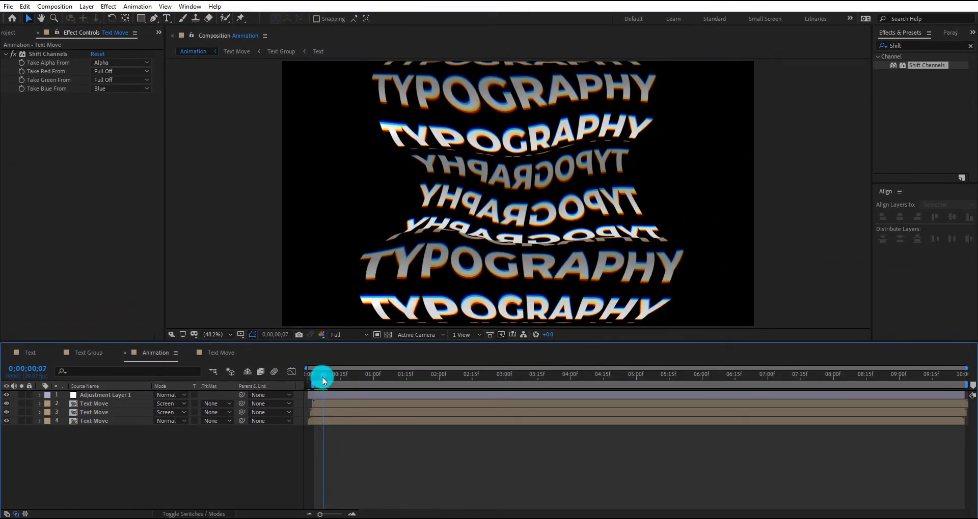
{"action": "left_click_drag", "start_coordinate": [322, 377], "coordinate": [313, 378]}
{"action": "key", "text": "space"}
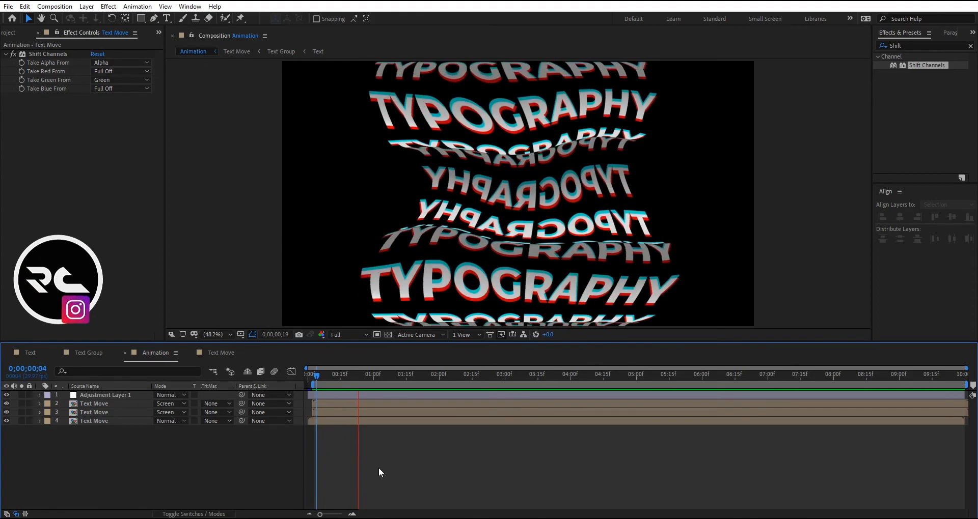